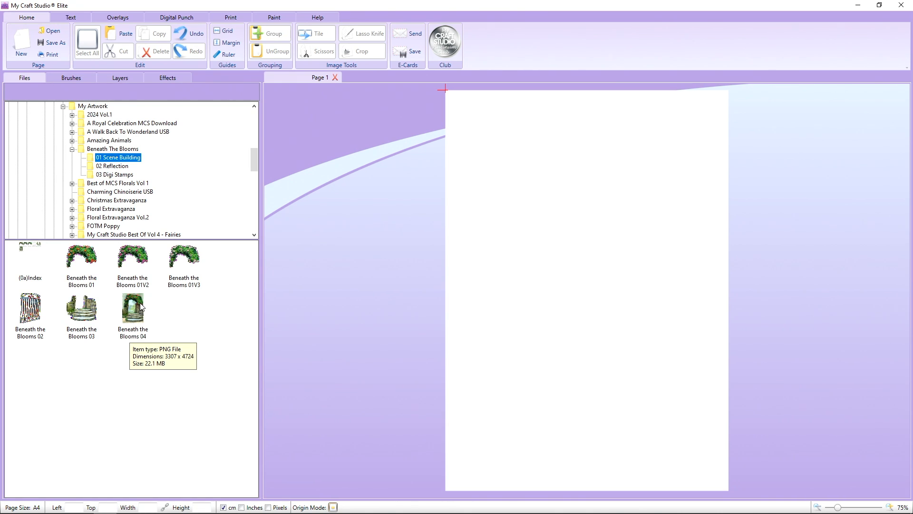
Place the Beneath the Blooms 04 garden scene from 01 Scene Building on the page and roughly align it with the A4 sheet.
drag(141, 307, 344, 208)
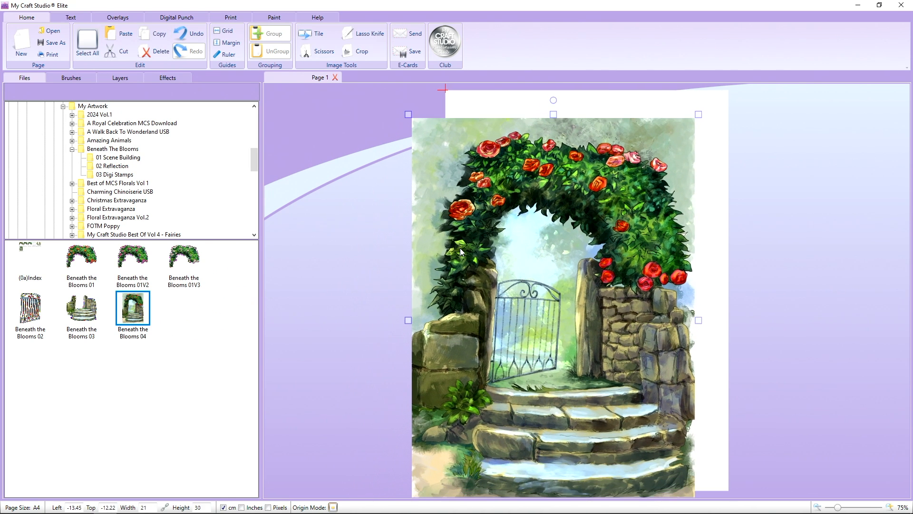
right_click(485, 225)
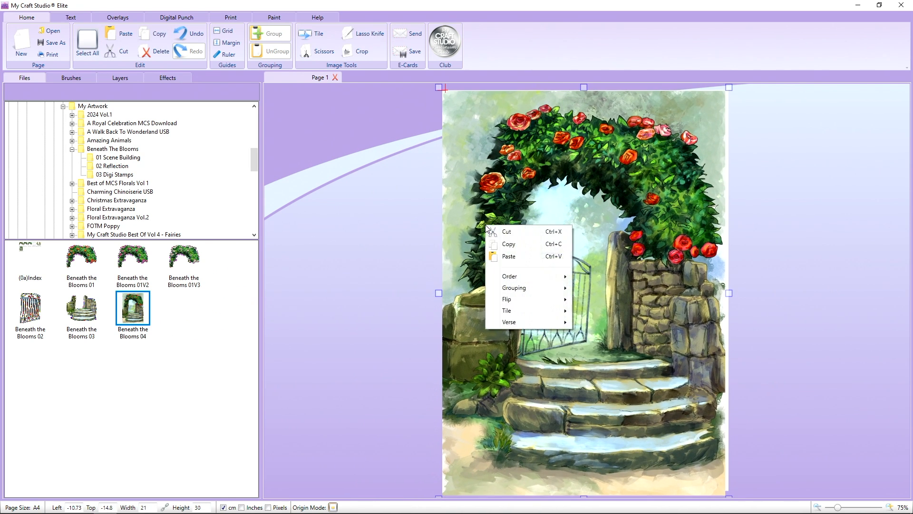
click(486, 218)
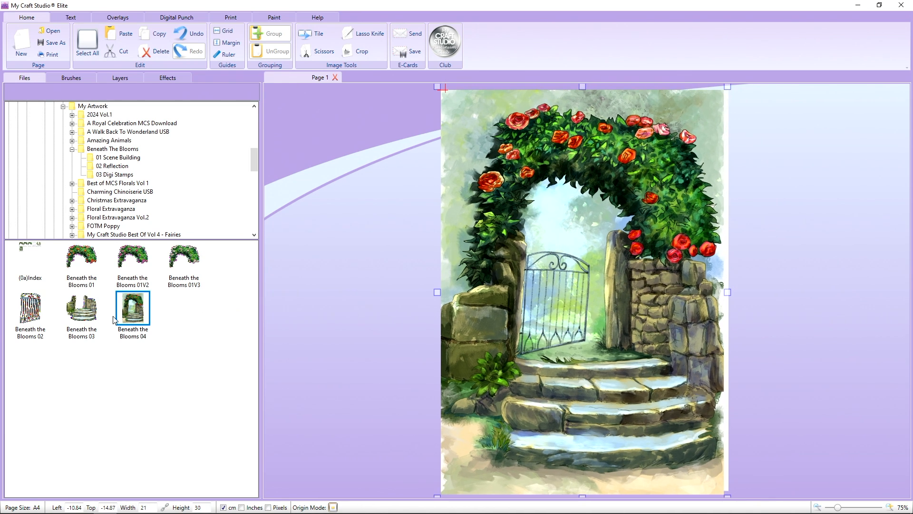
Add the Beneath the Blooms 03 stone steps artwork to the blank area beside the page.
drag(97, 318, 367, 275)
drag(414, 323, 339, 267)
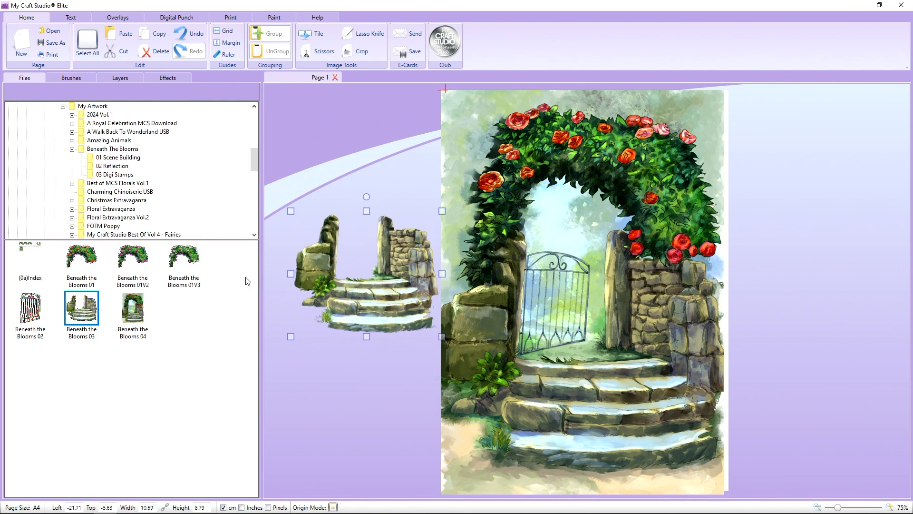
Add the Beneath the Blooms 02 gate artwork beside the page, look at it over the steps, and delete it again.
drag(40, 314, 280, 344)
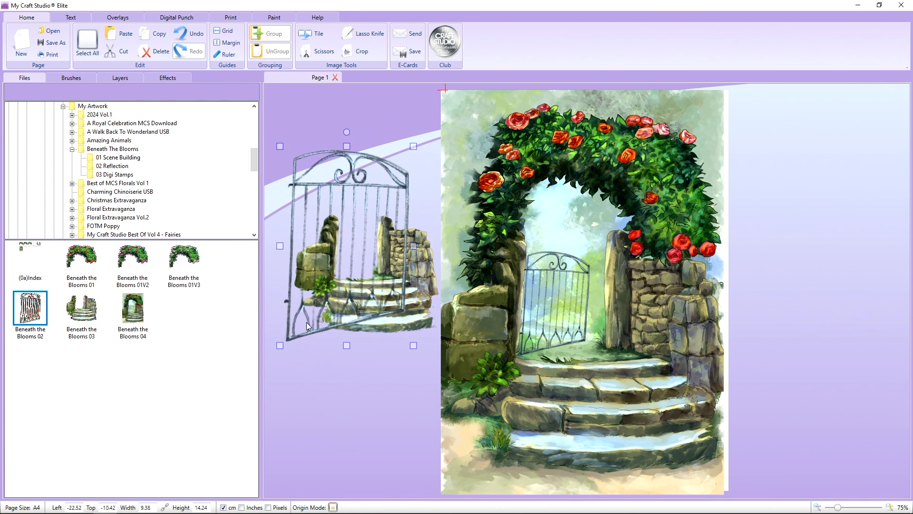
drag(331, 282, 357, 258)
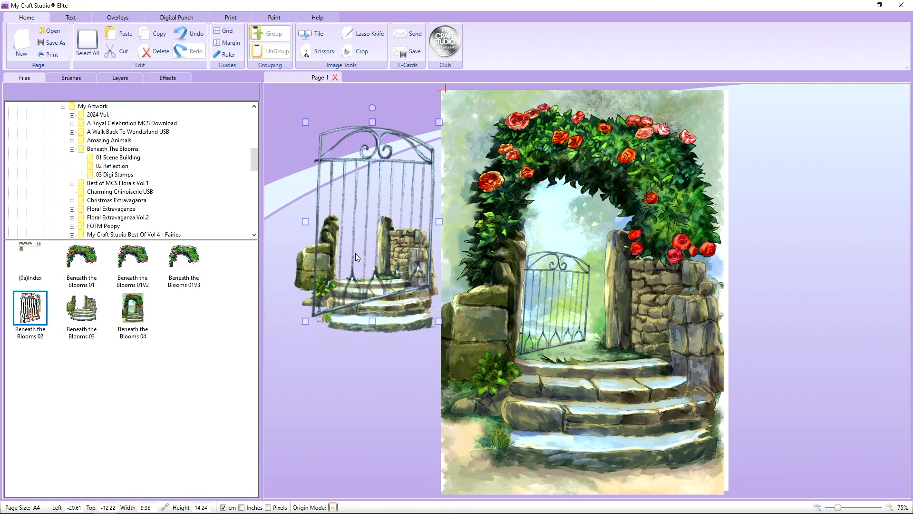
key(Delete)
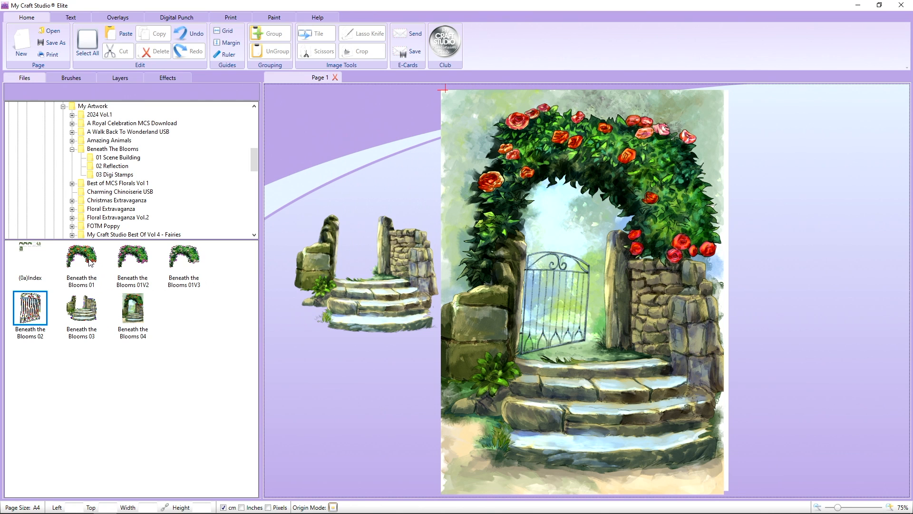
Try the rose arch variants 01, 01V2 and 01V3 beside the page, and delete them together with the full garden scene.
drag(91, 260, 321, 147)
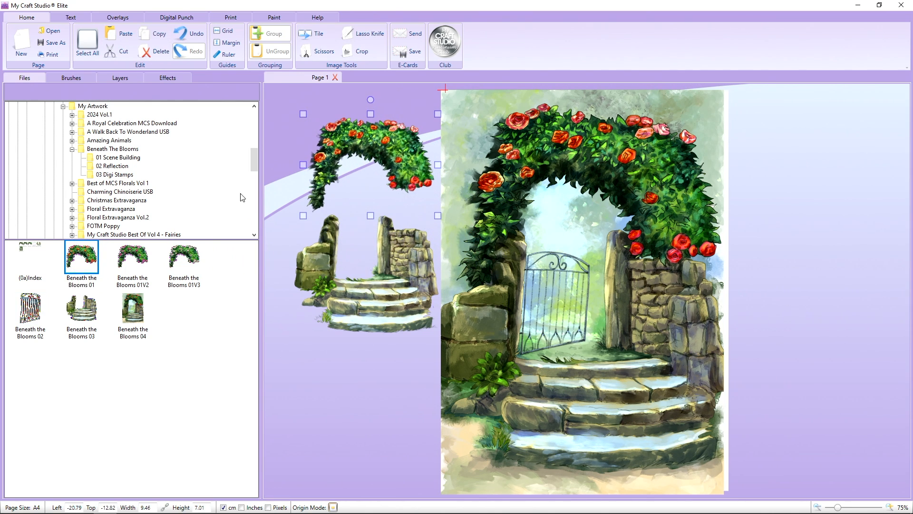
drag(141, 259, 344, 213)
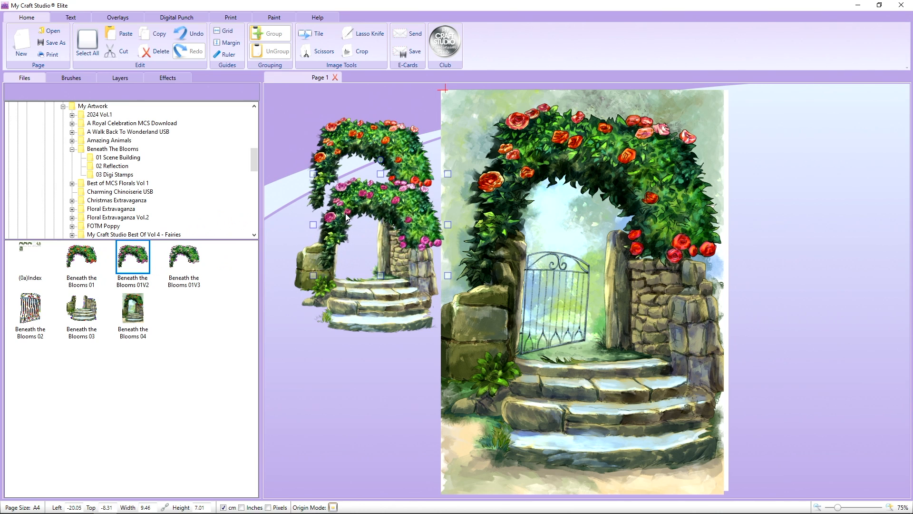
drag(199, 253, 339, 272)
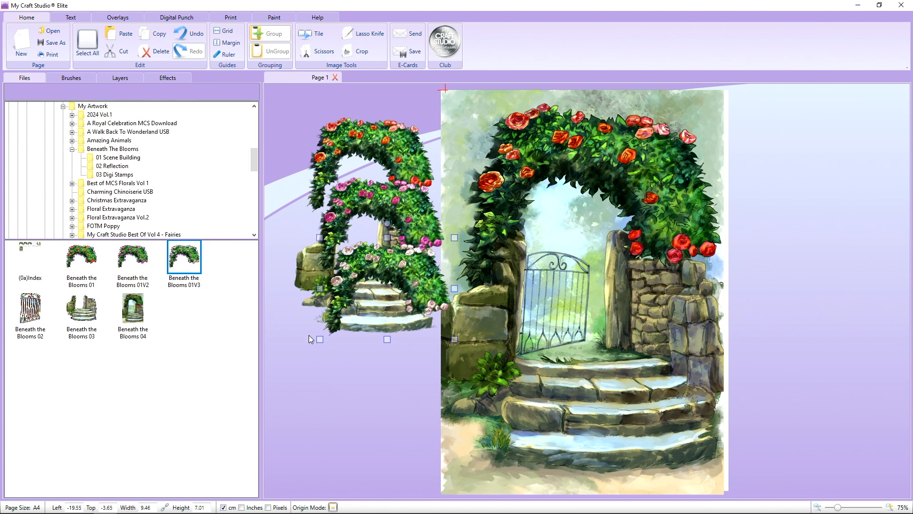
drag(352, 272, 348, 202)
key(Delete)
click(353, 158)
key(Delete)
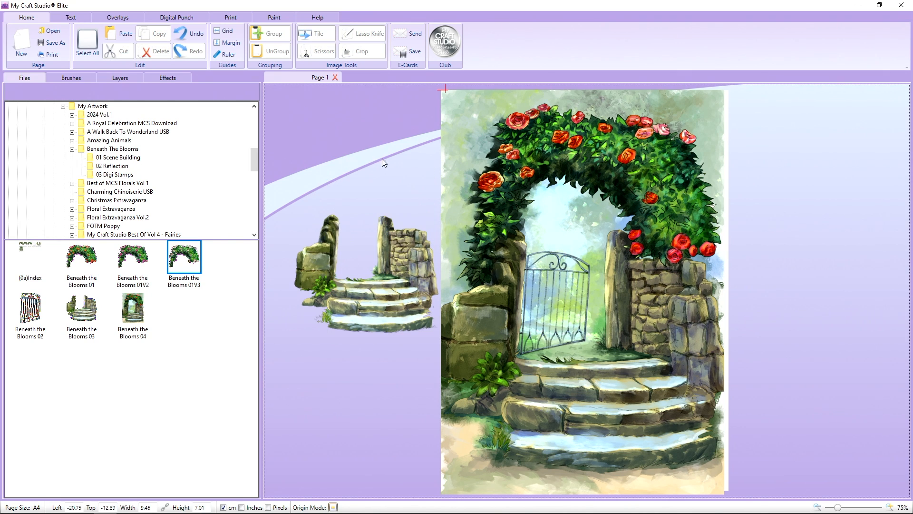
drag(468, 182, 471, 180)
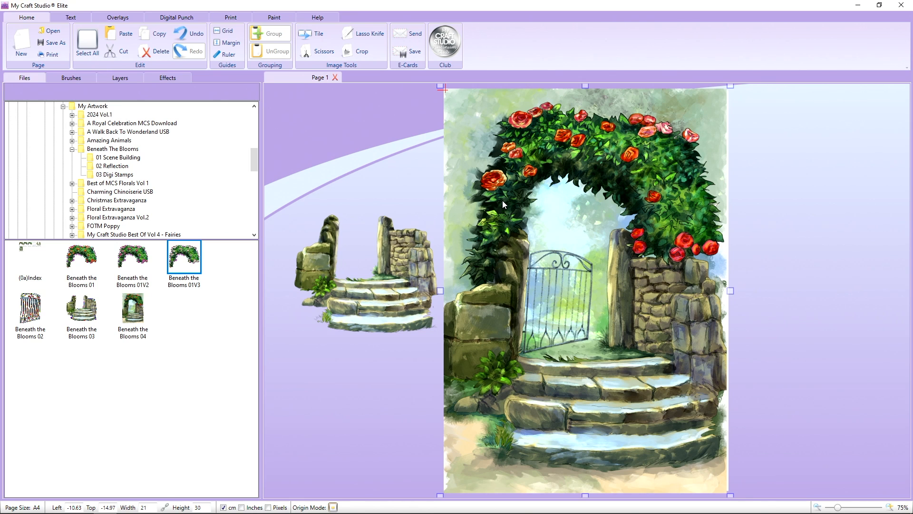
key(Delete)
Move the stone steps artwork onto the page and enlarge it to about 16.27 by 13.37 cm.
drag(413, 235, 566, 187)
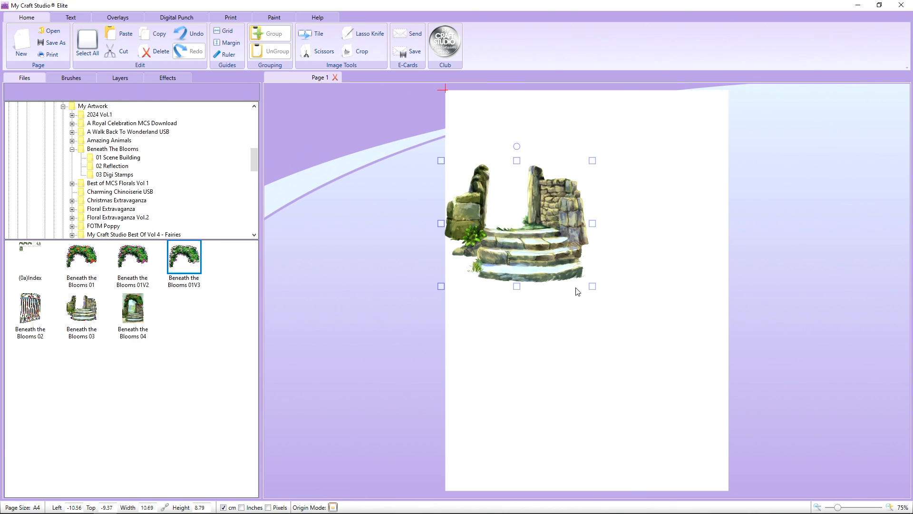
drag(592, 286, 667, 354)
drag(660, 287, 649, 283)
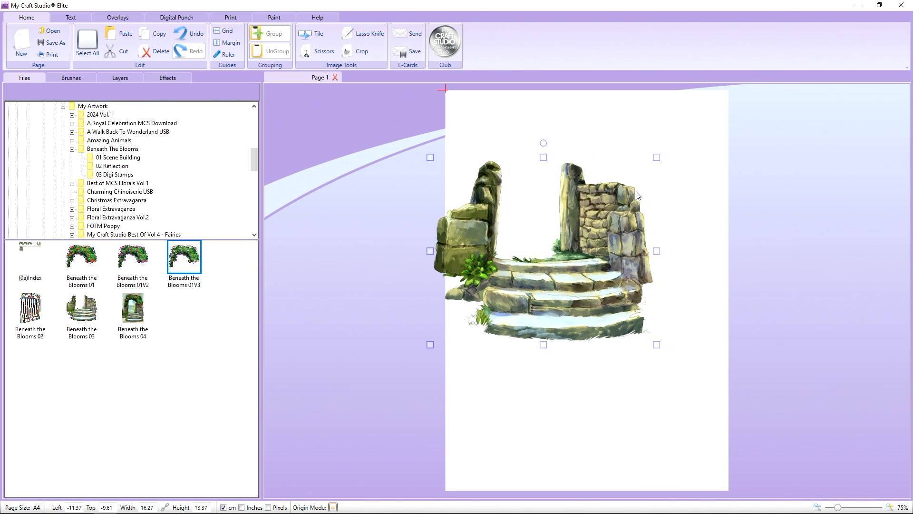
drag(612, 240, 615, 248)
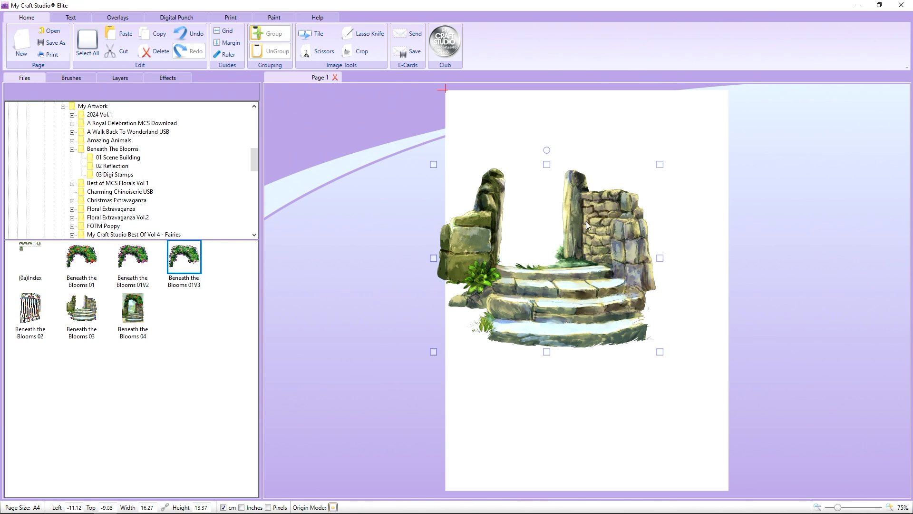
Cut out the stone pillar at the artwork's right end with the Scissors tool, keeping only the inner part.
click(324, 51)
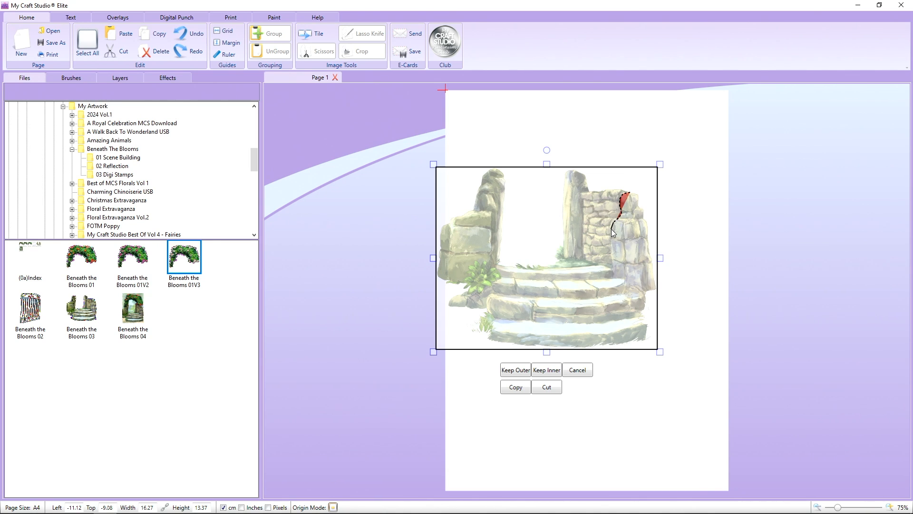
mouse_move(612, 235)
mouse_down()
mouse_move(618, 275)
mouse_move(651, 297)
mouse_move(665, 294)
mouse_move(667, 233)
mouse_move(647, 187)
mouse_move(633, 191)
mouse_up()
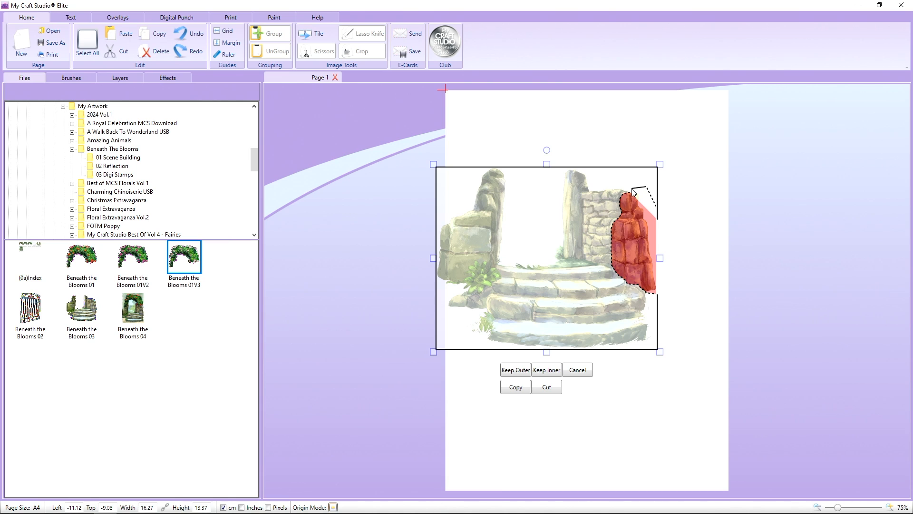
click(632, 192)
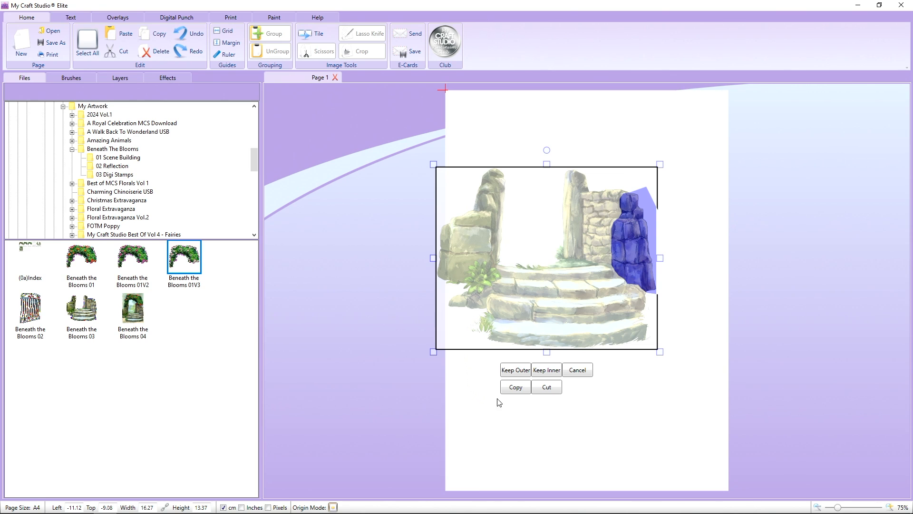
click(544, 375)
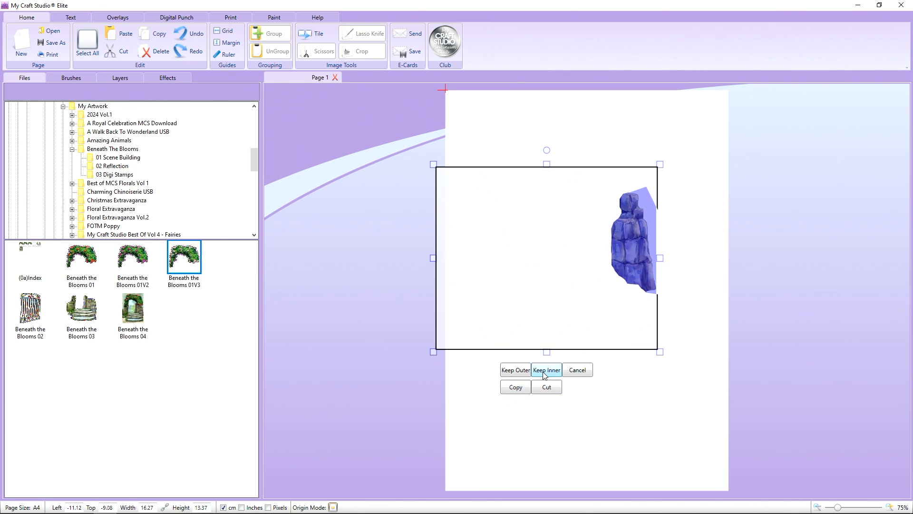
click(517, 371)
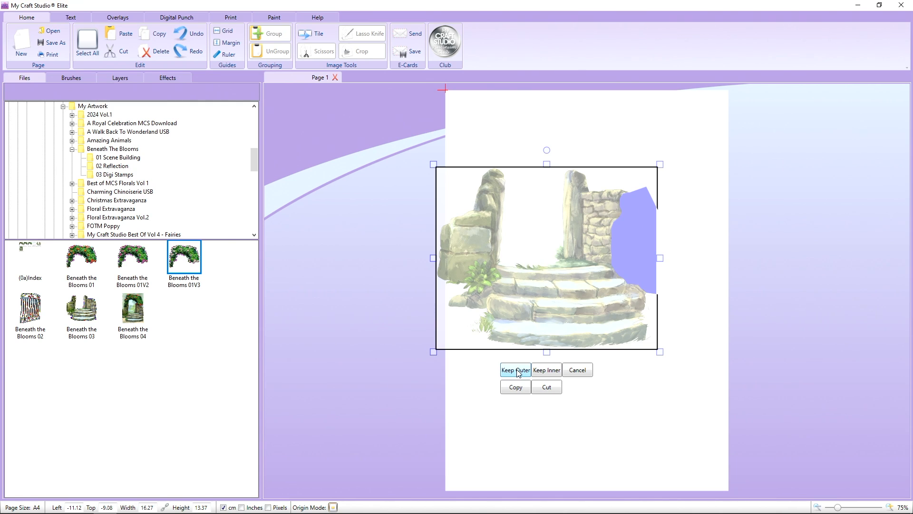
click(532, 373)
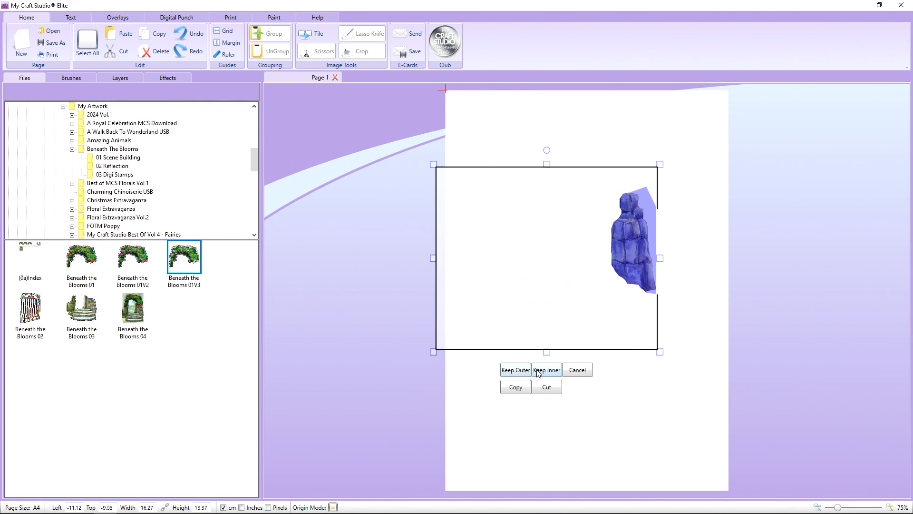
click(545, 374)
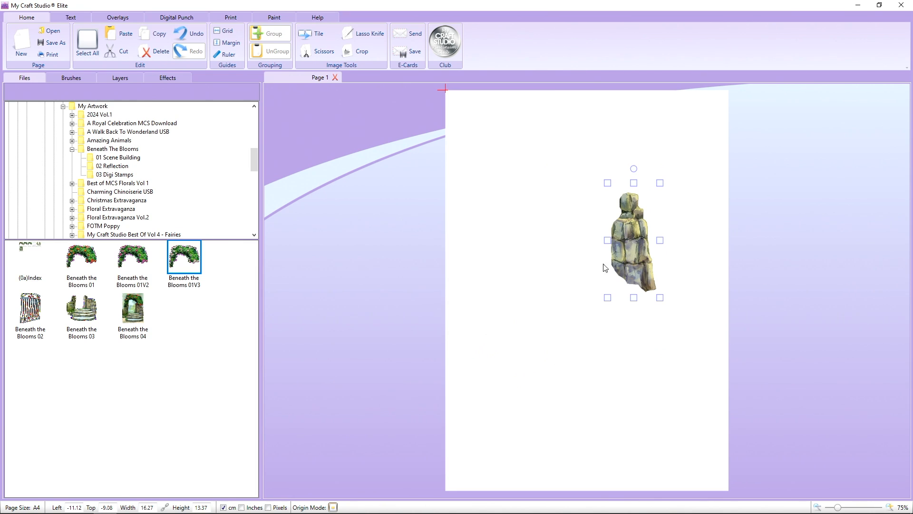
Move the stone cutout to the page's top-left corner and tile it across the whole page, about 21.24 by 30.23 cm.
drag(633, 255, 463, 148)
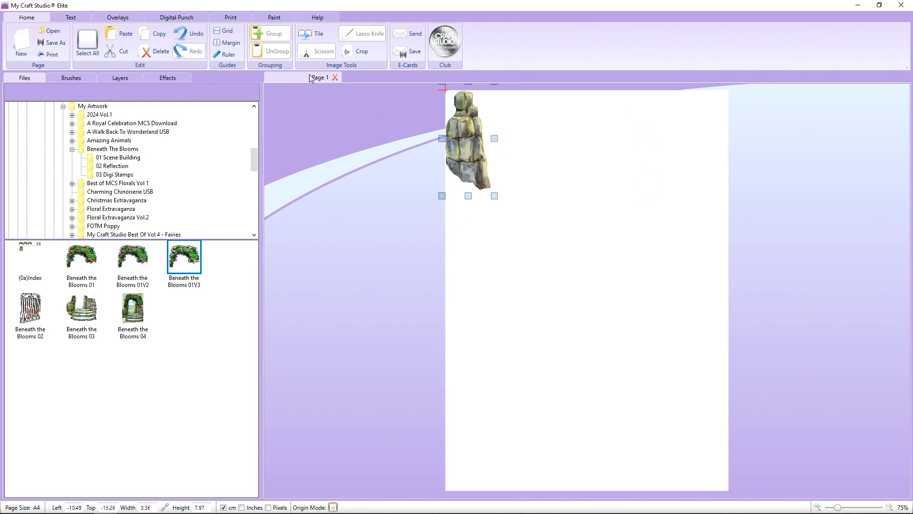
drag(496, 140, 736, 138)
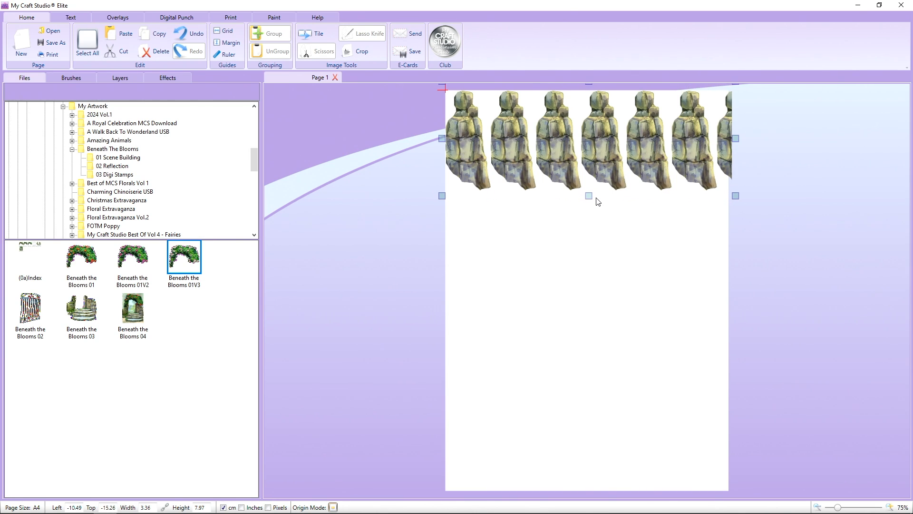
drag(589, 196, 564, 502)
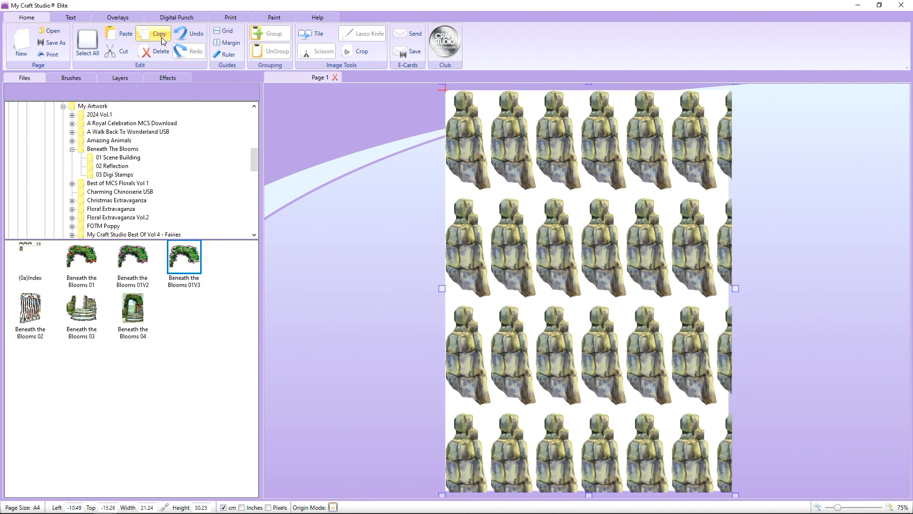
Duplicate the tiled stone layer, offset the copy up and left to fill gaps, and extend its tiling to the page's bottom and right edges.
click(121, 33)
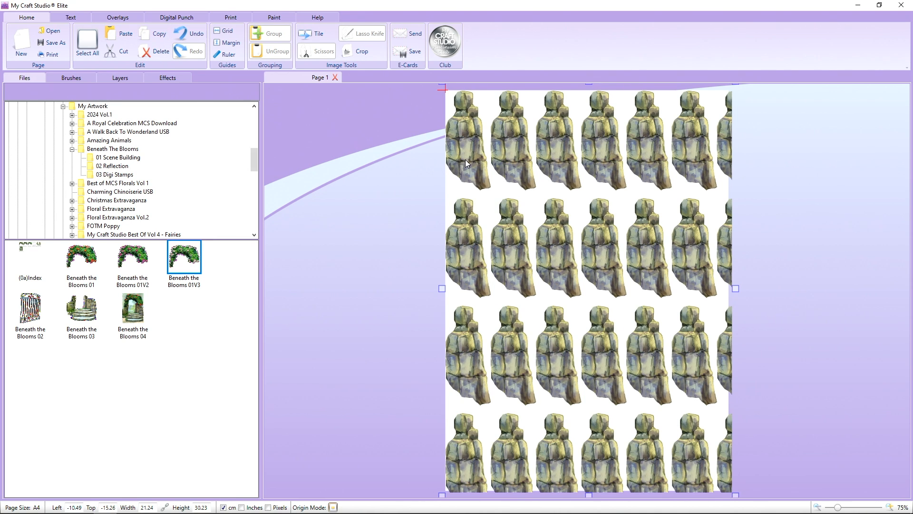
drag(465, 159, 441, 118)
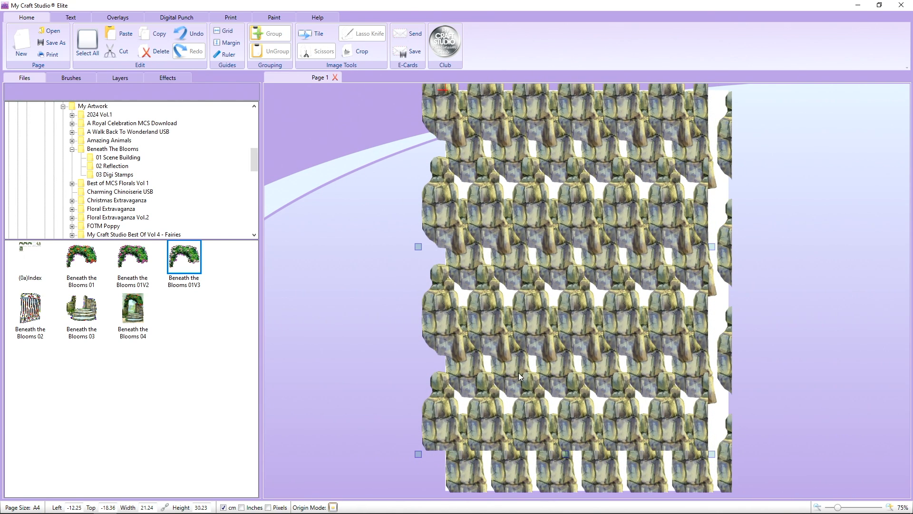
drag(567, 452, 566, 496)
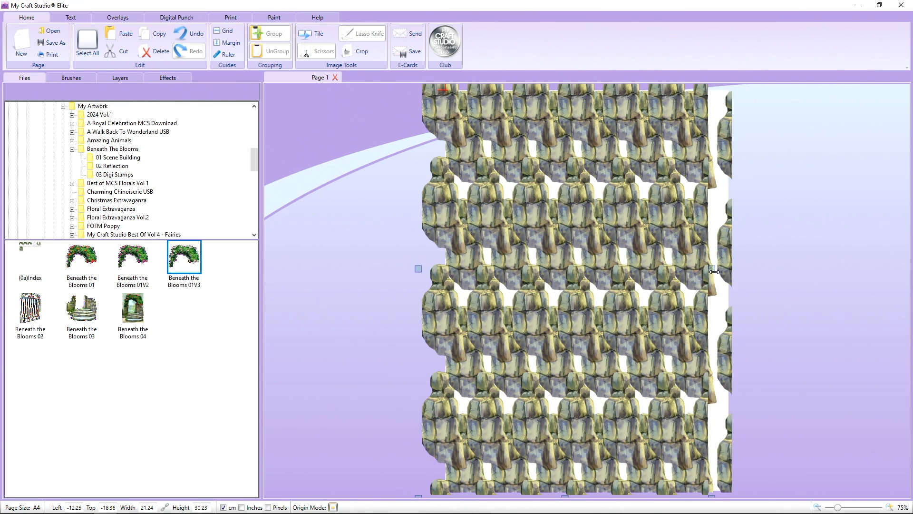
drag(711, 269, 744, 269)
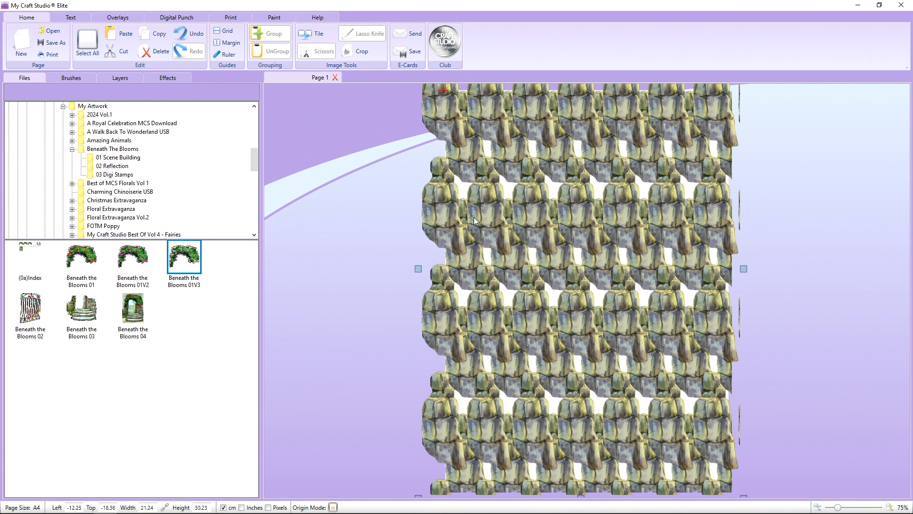
Duplicate the offset stone layer, shift the copy over the remaining white gaps, extend its tiling past the page bottom, and fine-tune its position.
right_click(423, 199)
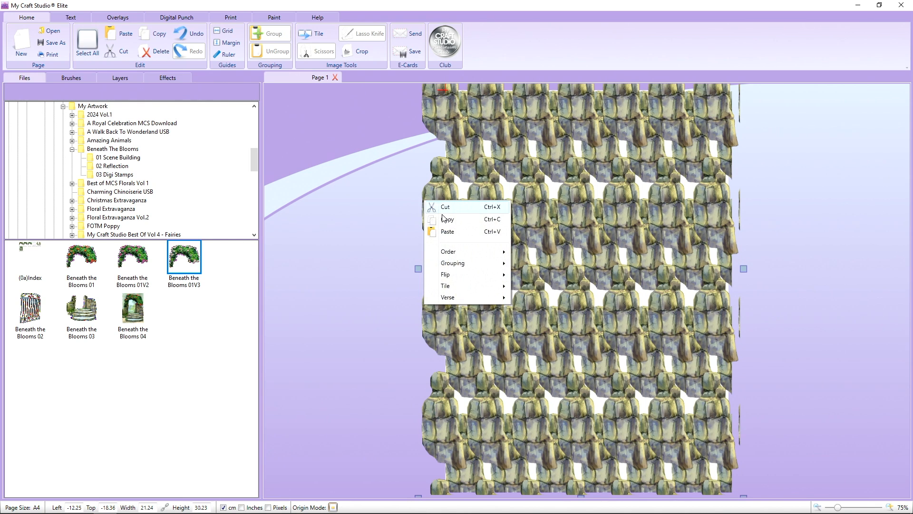
click(460, 215)
right_click(459, 215)
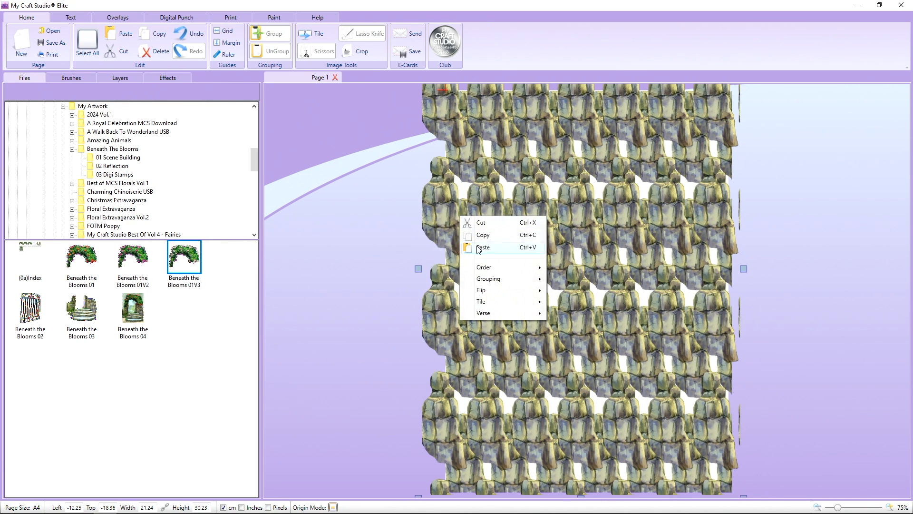
click(477, 243)
drag(532, 242, 527, 203)
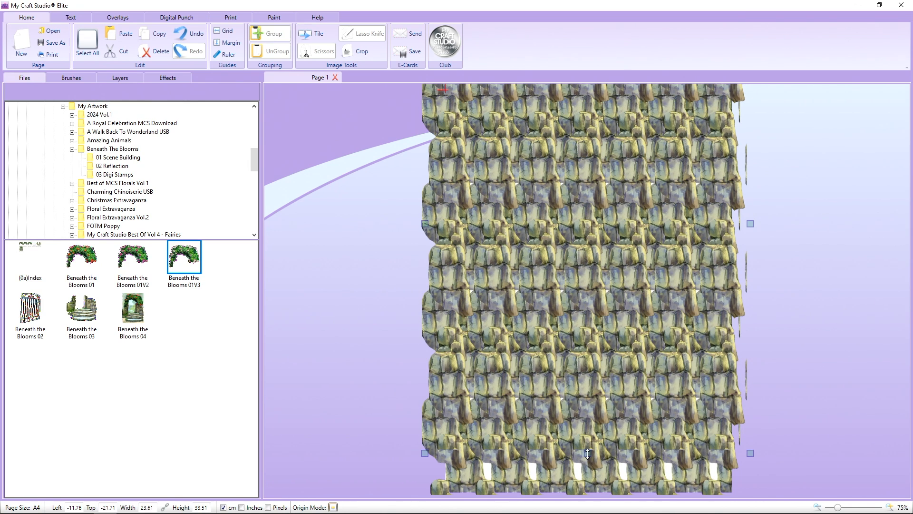
drag(588, 453, 586, 502)
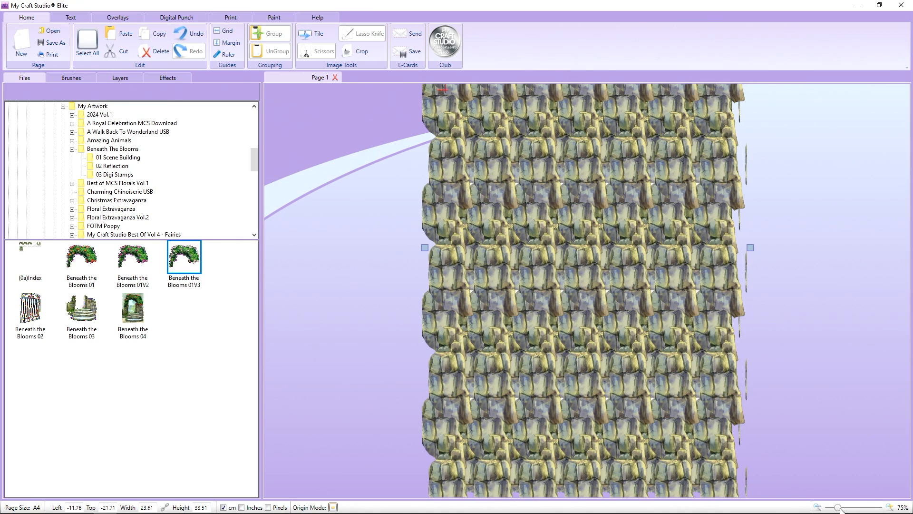
drag(840, 510, 857, 506)
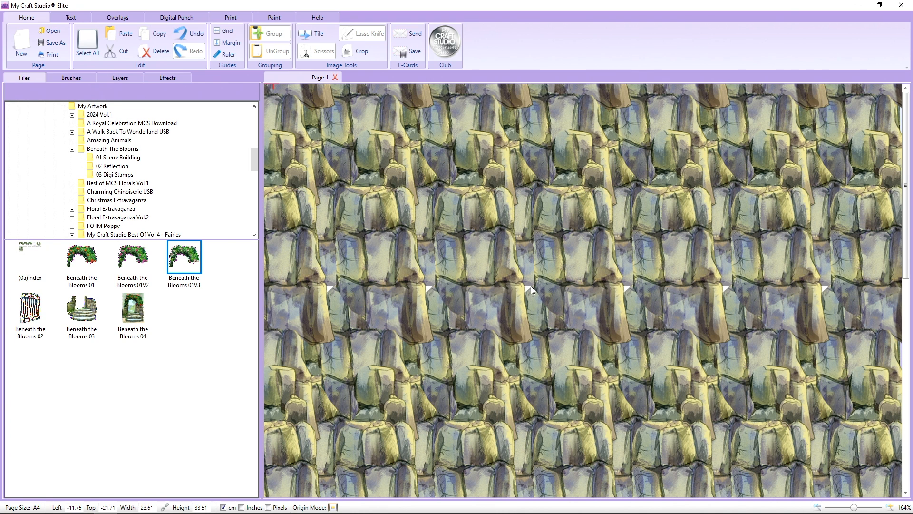
drag(605, 307, 614, 309)
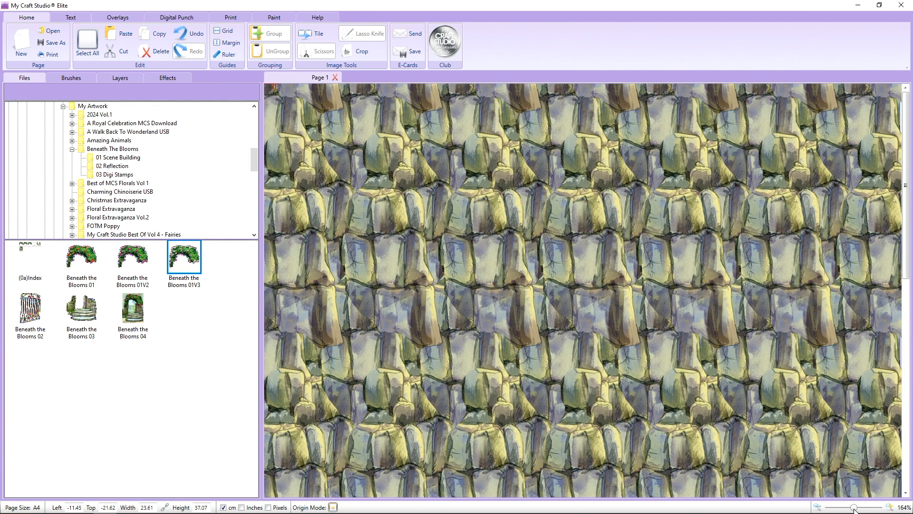
Start saving the page as a project, creating a Desktop folder named Beneath The Blooms and opening it as the save location.
drag(855, 509, 837, 509)
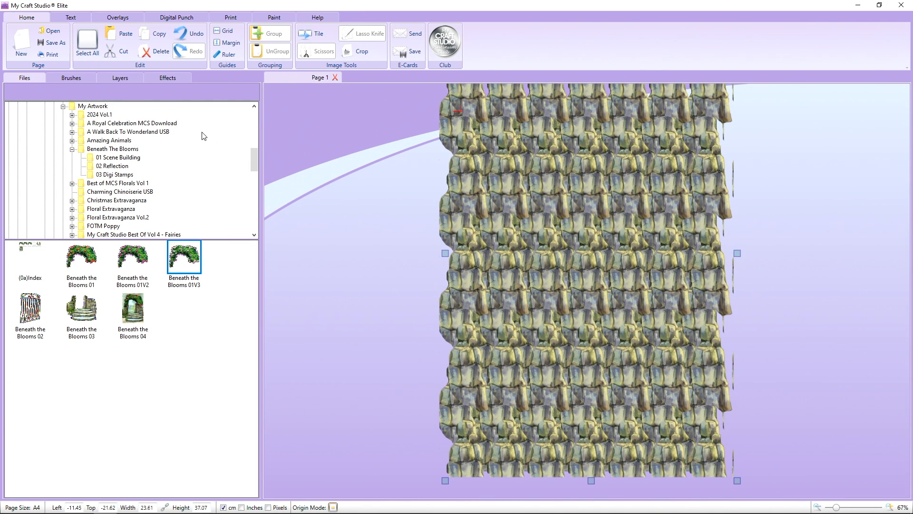
click(56, 44)
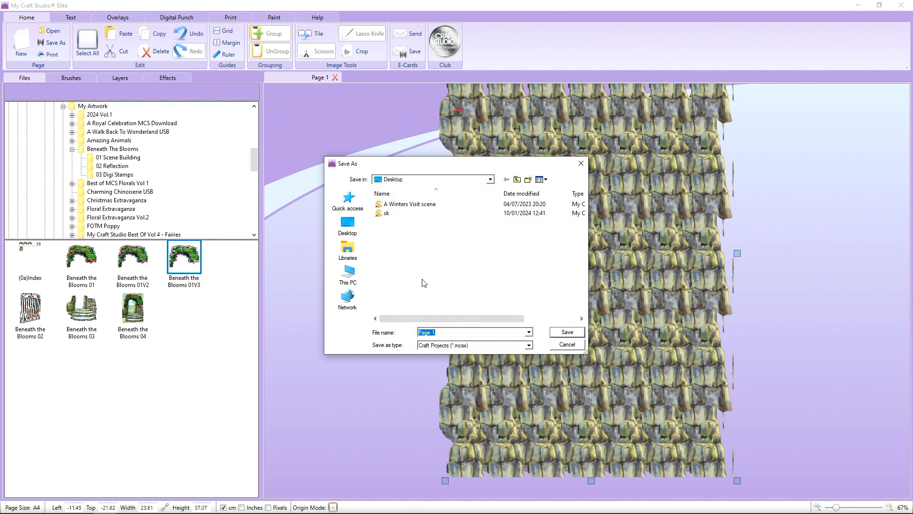
click(527, 179)
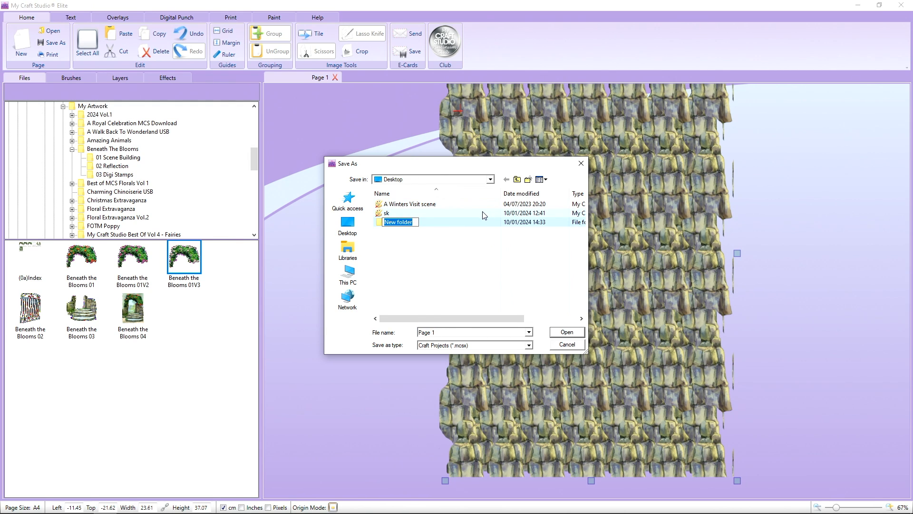
text(Beneath The Blooms)
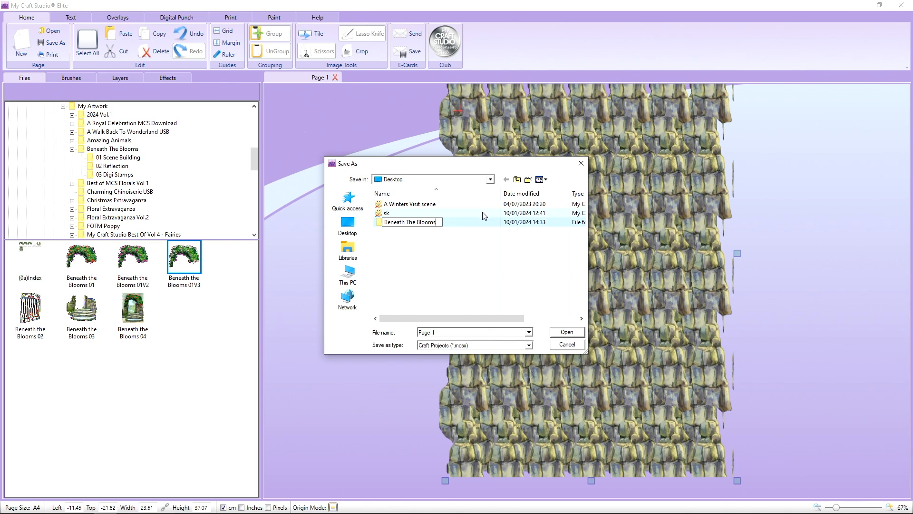
click(427, 226)
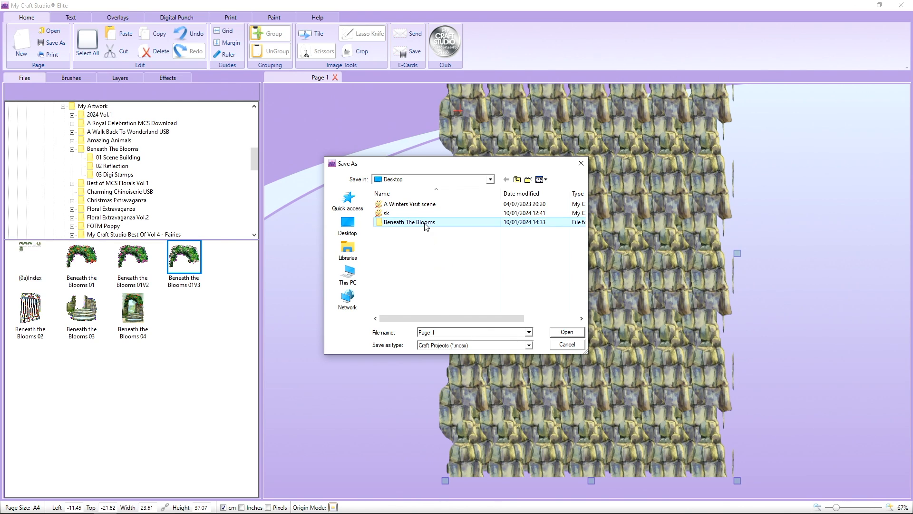
double_click(425, 224)
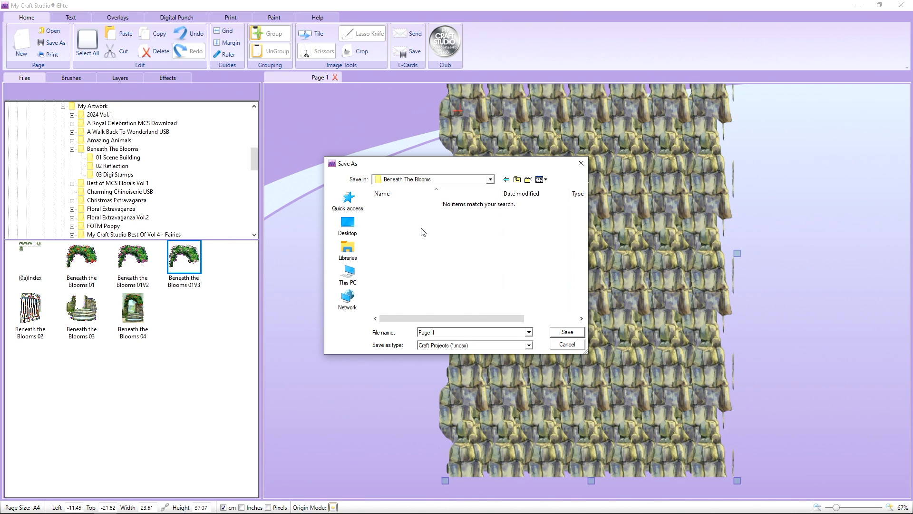
Save the page as a Craft Projects (*.mcsx) file named stone paper.
click(440, 334)
text(stone paper)
click(556, 332)
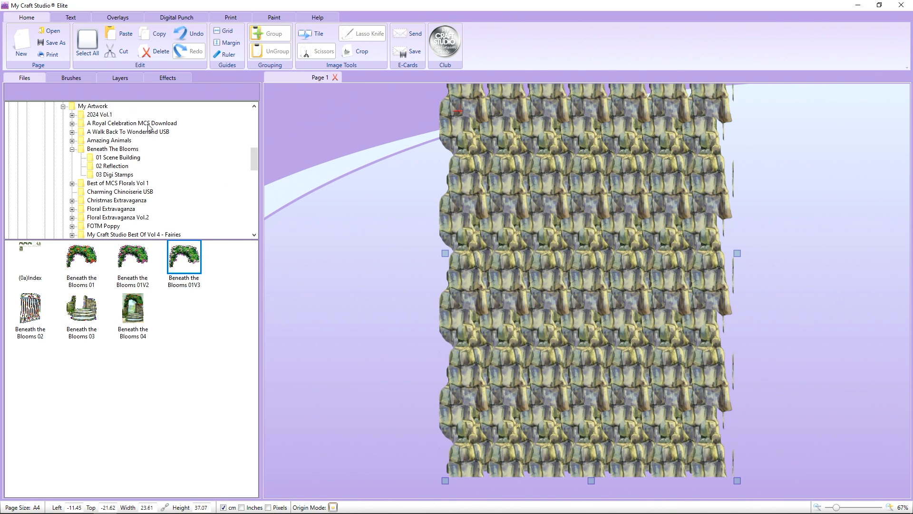
Save the page again in the same folder as stone paper in JPEG Pro Quality (*.jpg) format.
click(55, 43)
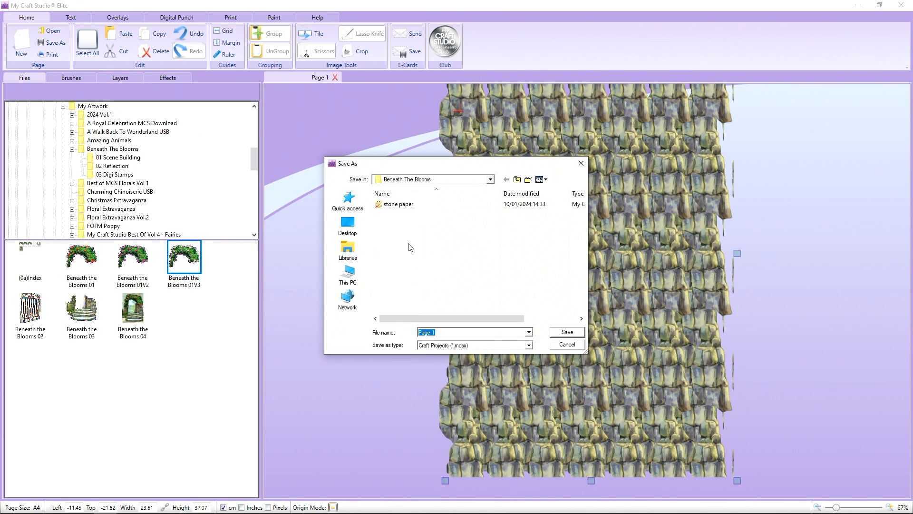
click(402, 205)
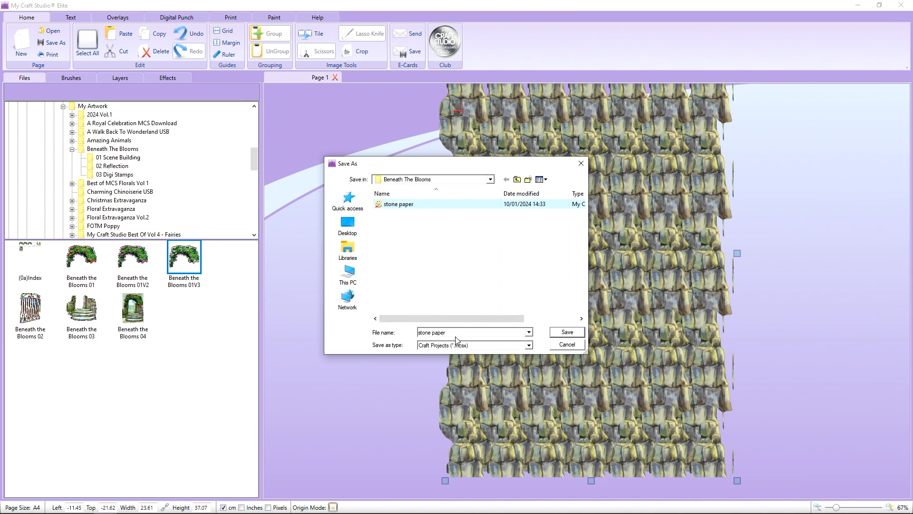
click(462, 346)
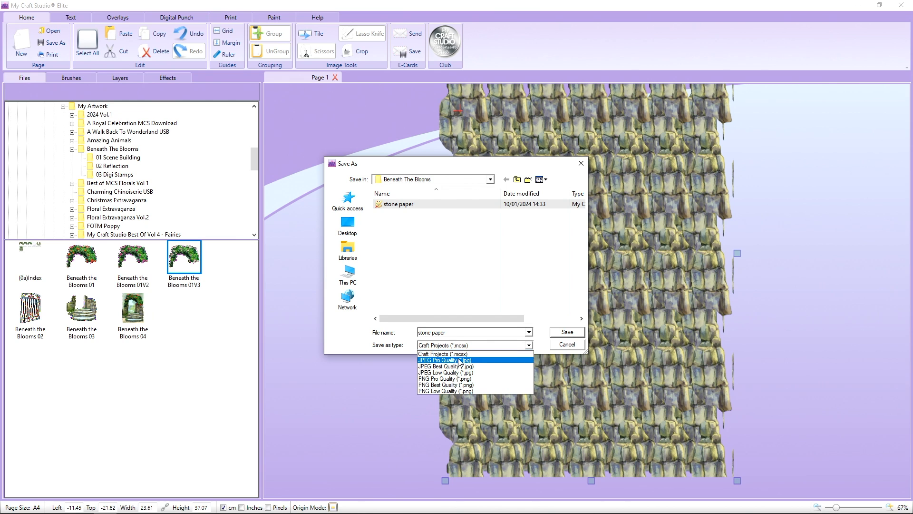
click(460, 360)
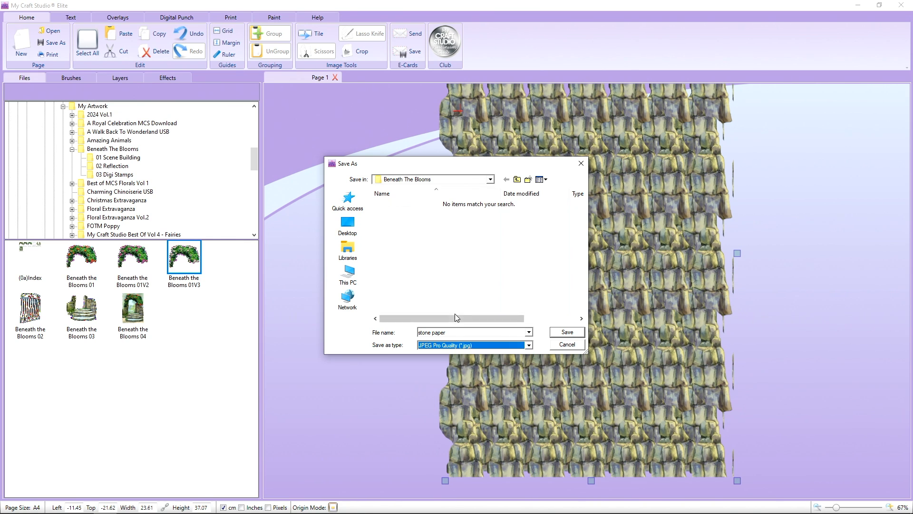
click(565, 332)
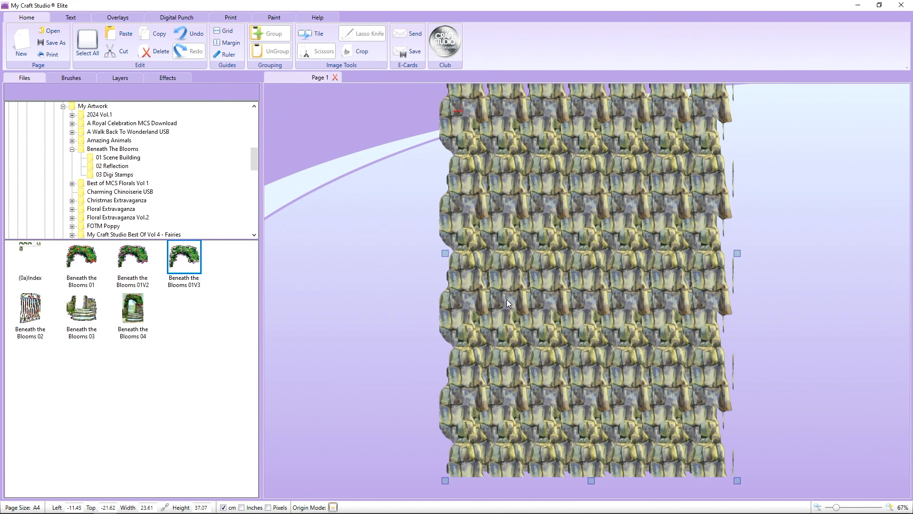
Close the current page and reopen the stone paper project from the Beneath The Blooms folder.
click(335, 78)
click(461, 296)
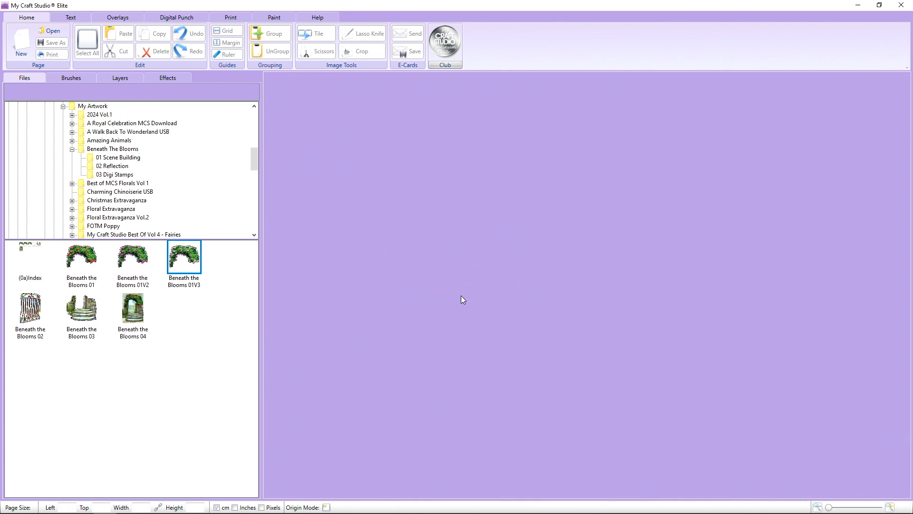
click(56, 30)
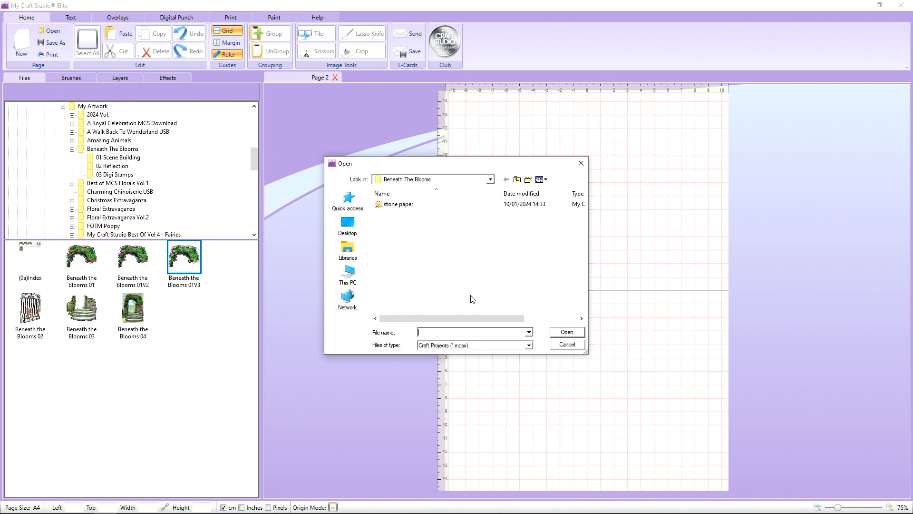
mouse_move(462, 317)
mouse_down()
mouse_move(499, 317)
mouse_move(454, 311)
mouse_up()
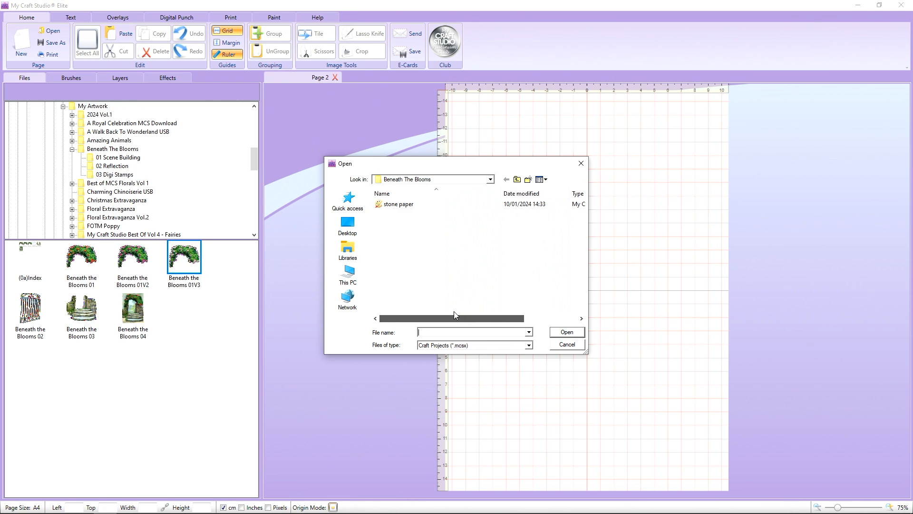
double_click(398, 207)
click(496, 267)
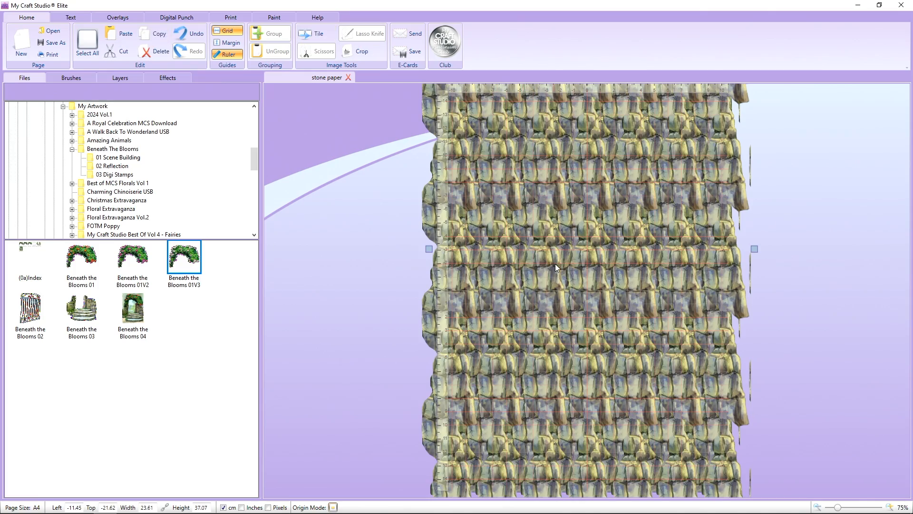
Try moving and resizing separate stone layers, undoing the resize and shifting the top layer back over the white gaps.
drag(556, 263, 537, 264)
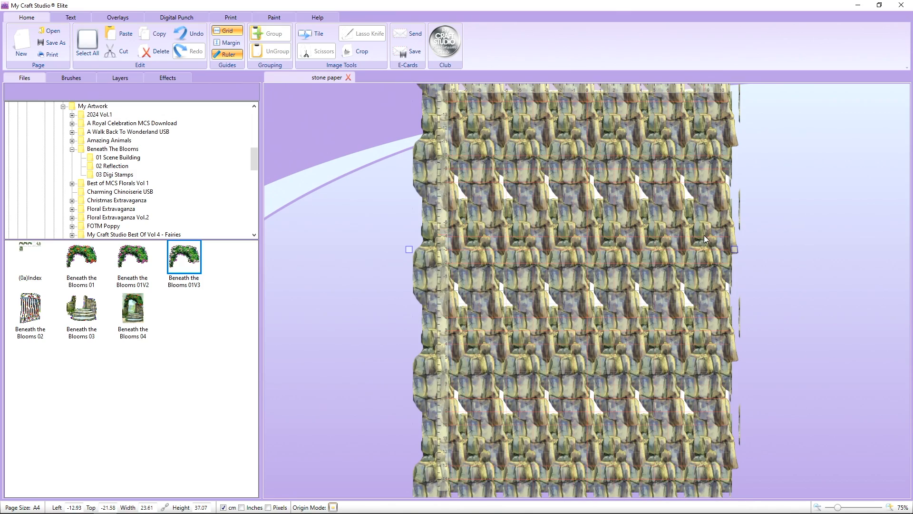
drag(708, 224, 643, 315)
drag(606, 248, 625, 243)
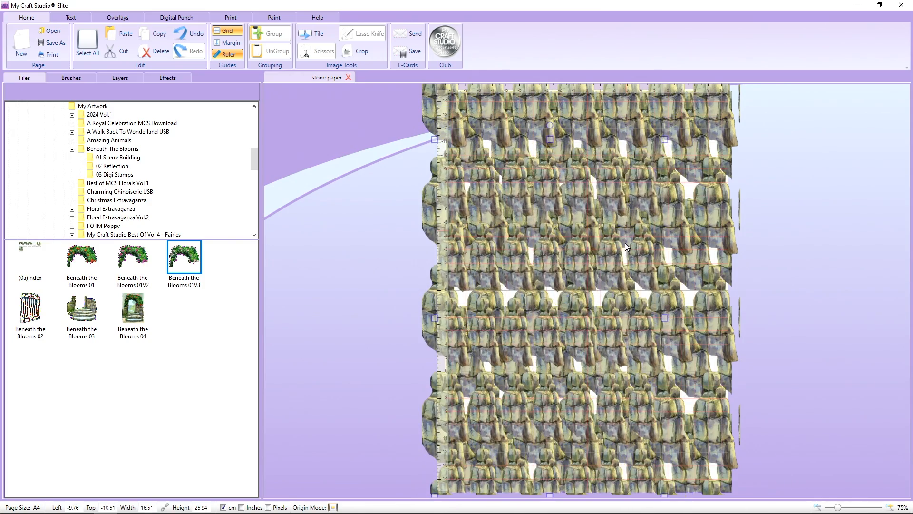
click(185, 36)
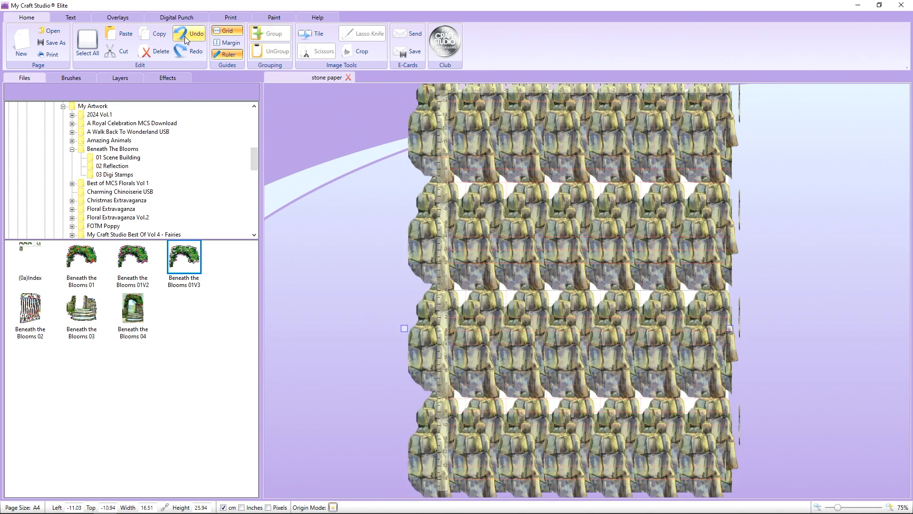
click(184, 37)
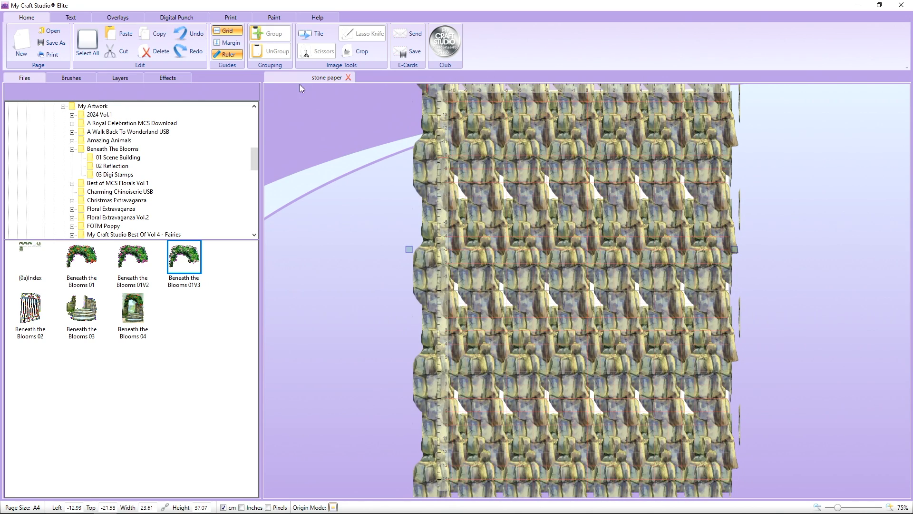
drag(436, 147, 458, 150)
right_click(464, 152)
click(460, 133)
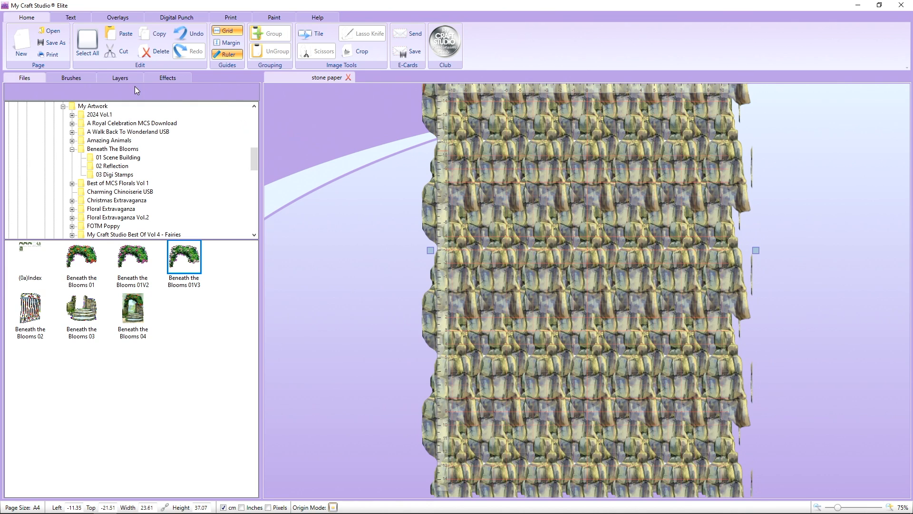
Try changing the hue of one of the tiled stone layers.
click(119, 78)
click(108, 117)
click(166, 79)
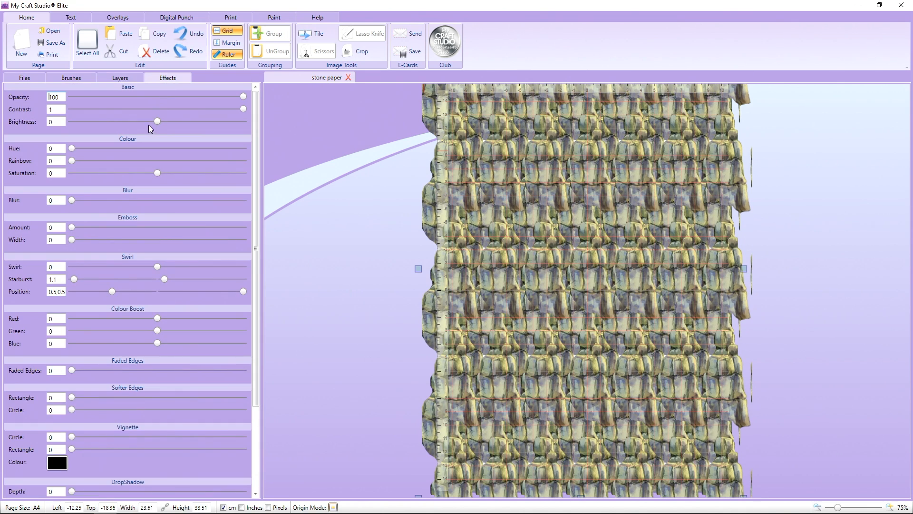
drag(73, 148, 135, 149)
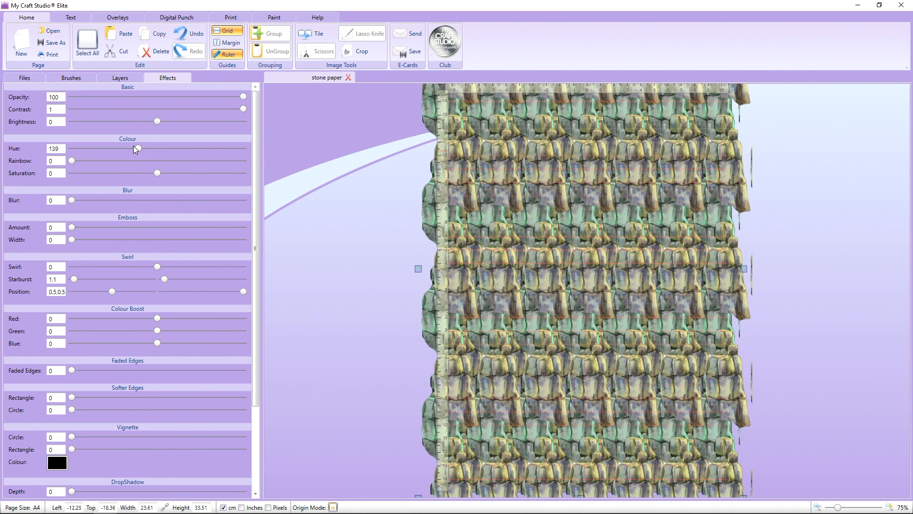
Add a new blank A4 page and browse the Documents and Desktop folders in the file browser.
click(34, 79)
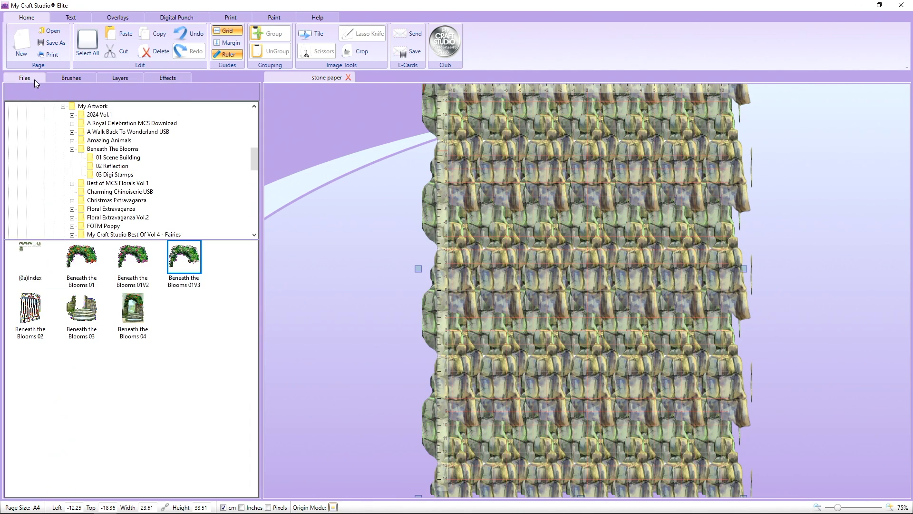
click(21, 47)
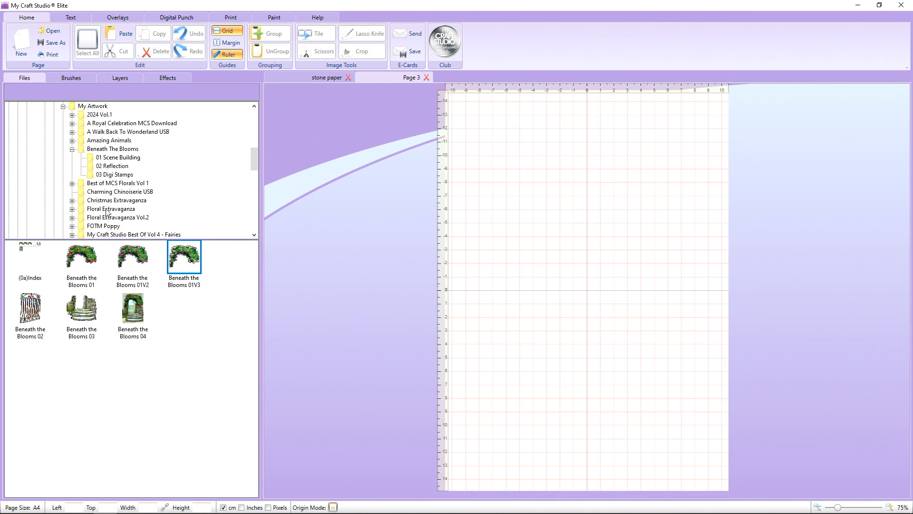
scroll(95, 174, up, 2)
click(74, 133)
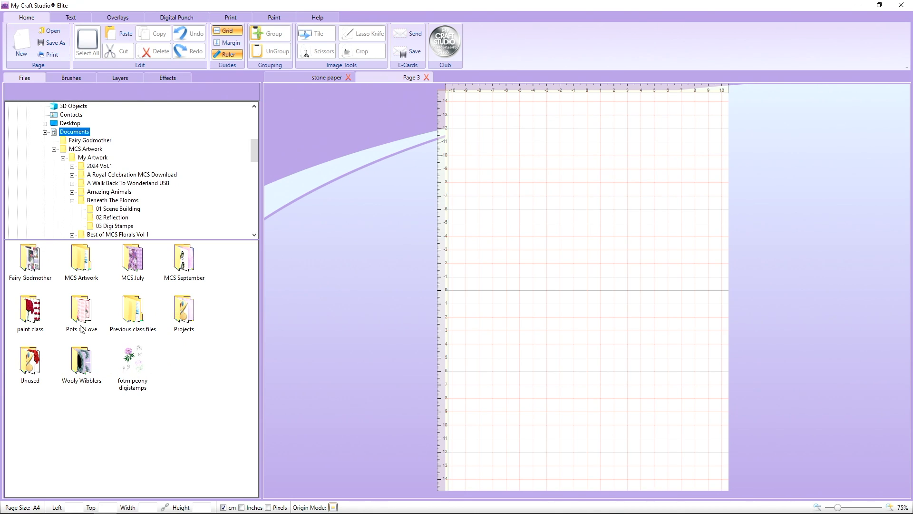
scroll(111, 183, up, 5)
scroll(88, 178, up, 1)
click(13, 106)
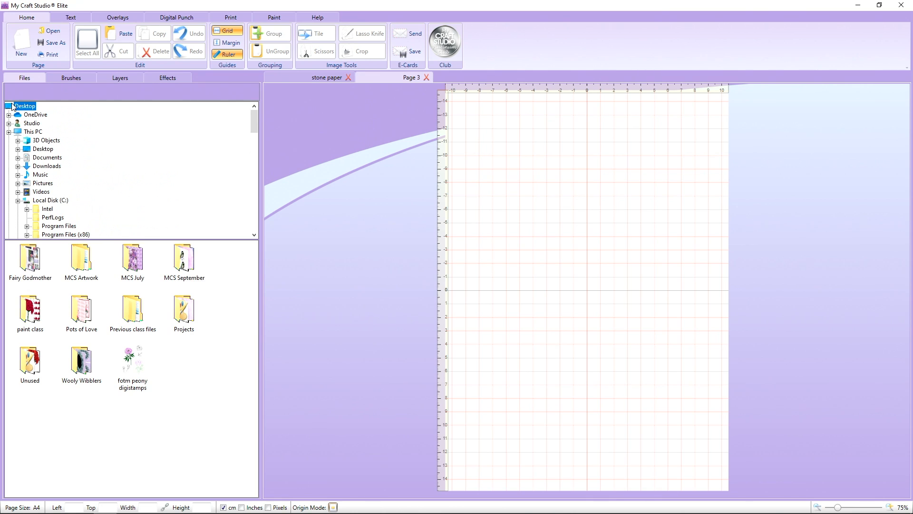
Examine the My Artwork, Beneath The Blooms and Documents folders as possible locations for the saved stone paper.
scroll(44, 160, down, 8)
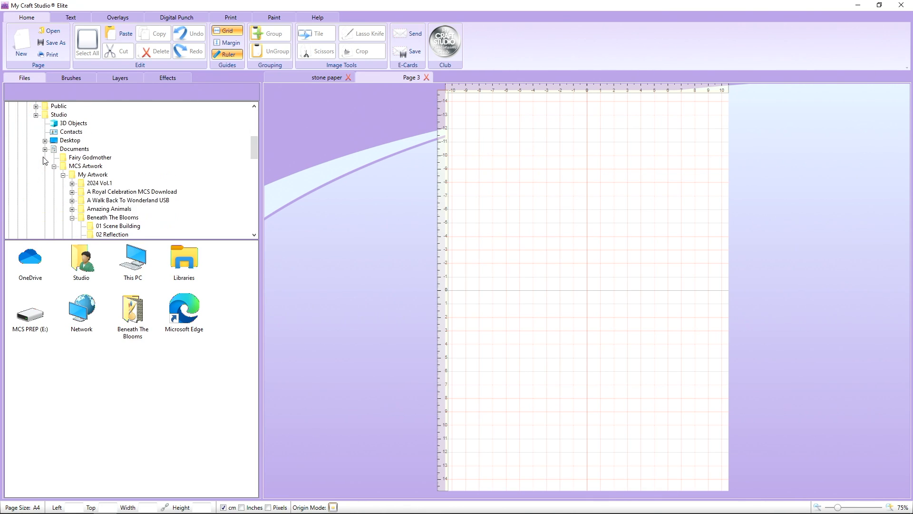
click(97, 169)
click(98, 176)
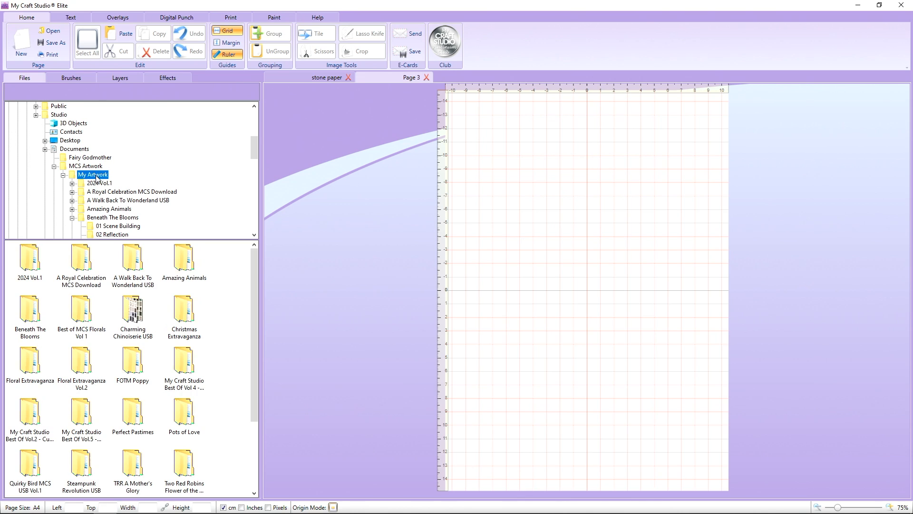
scroll(97, 186, down, 2)
click(110, 166)
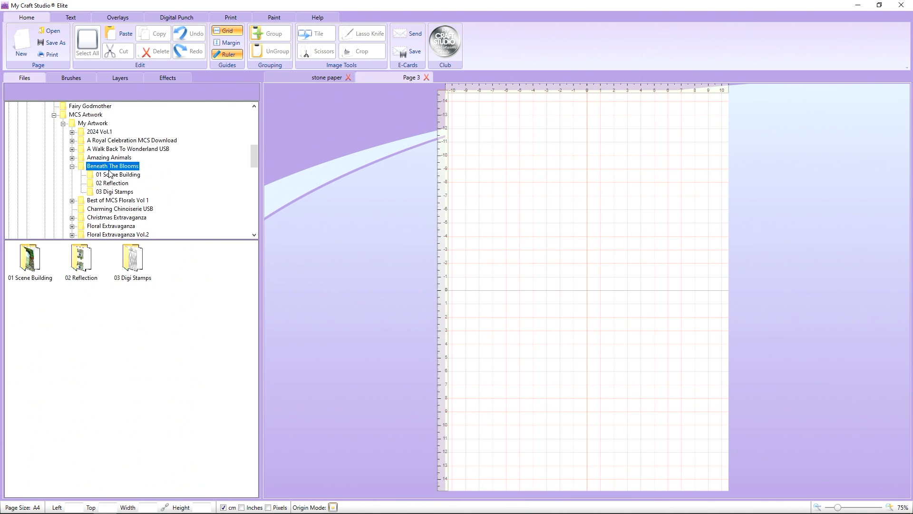
scroll(105, 177, up, 1)
scroll(106, 176, up, 3)
click(86, 202)
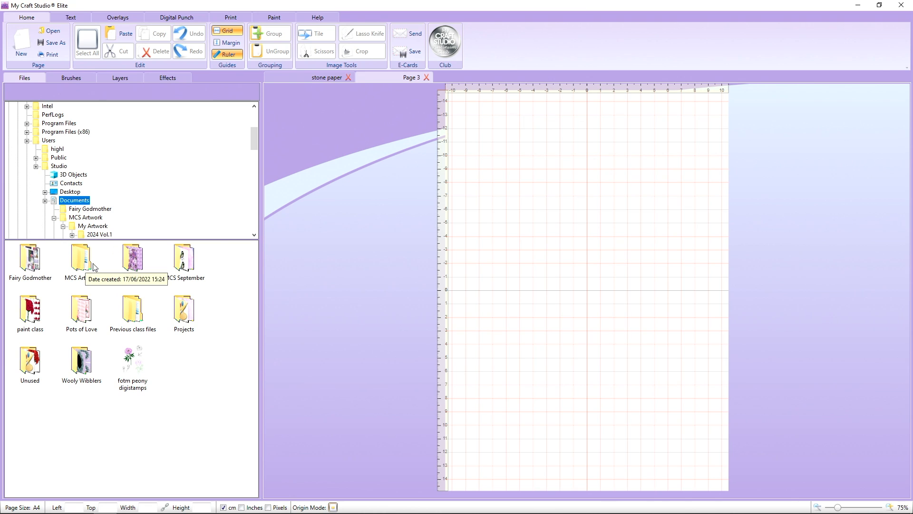
Return to the stone paper page and undo the last two changes, including the layer's hue shift.
click(314, 79)
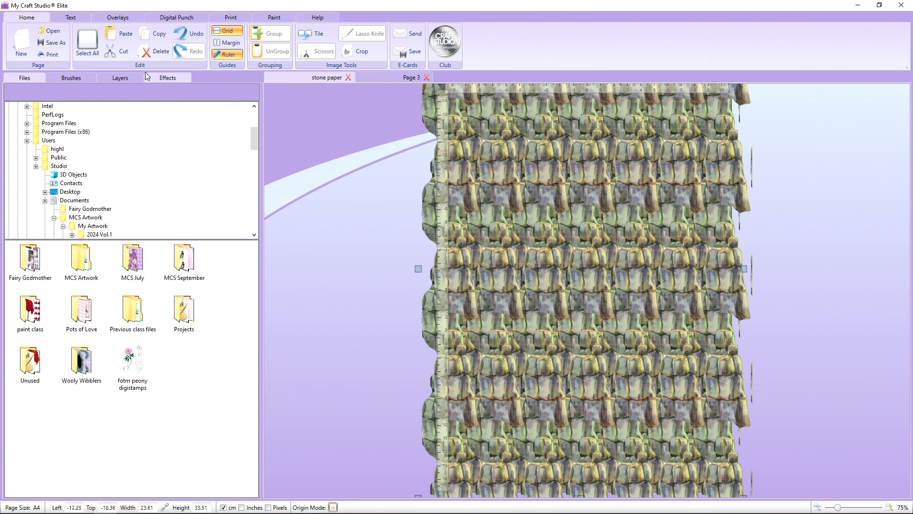
click(186, 36)
click(186, 36)
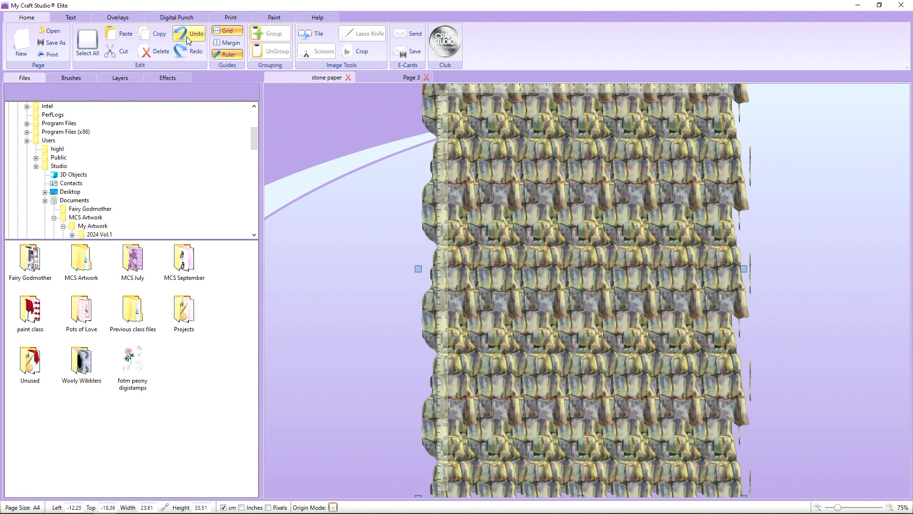
Create a folder named Beneath The Blooms in Documents and save the stone paper project in it.
click(52, 42)
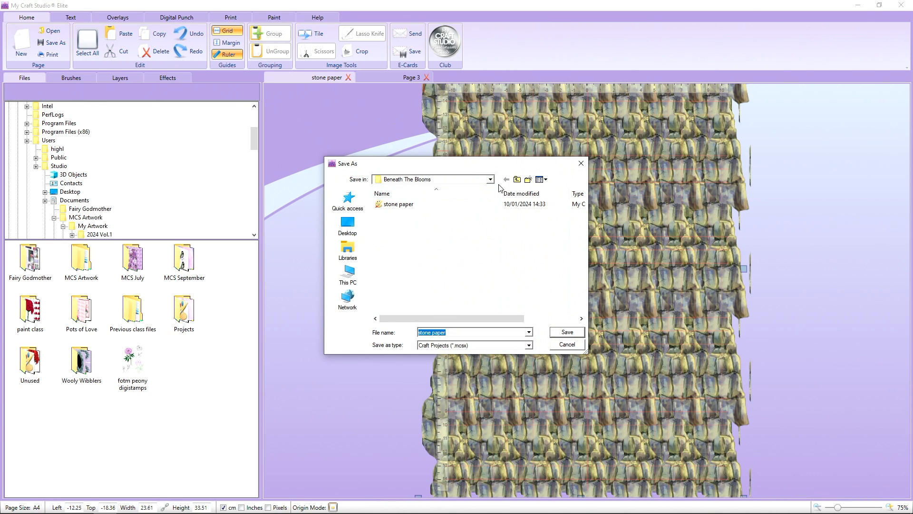
click(517, 179)
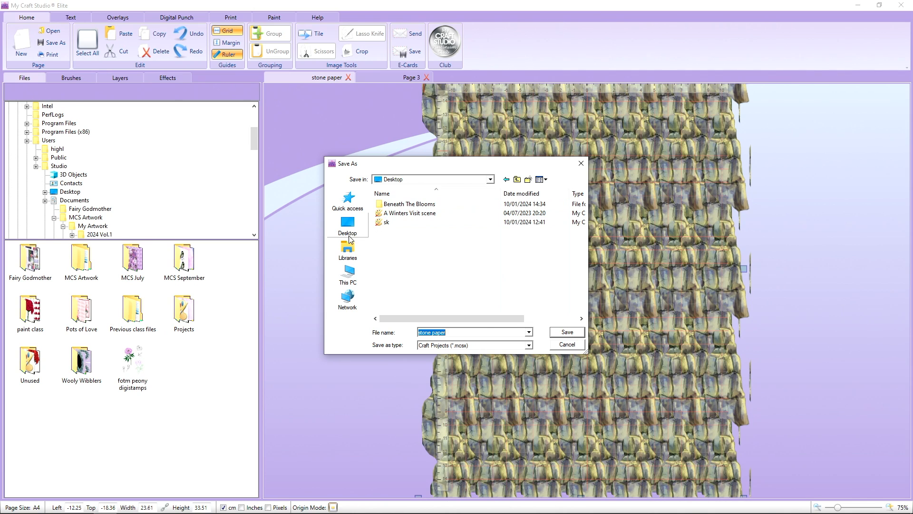
click(352, 280)
double_click(413, 263)
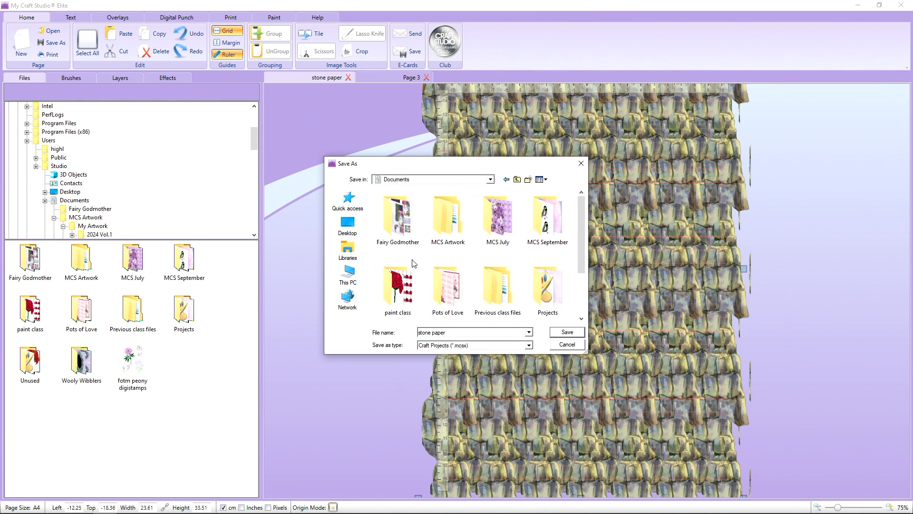
click(528, 180)
text(Beneath )
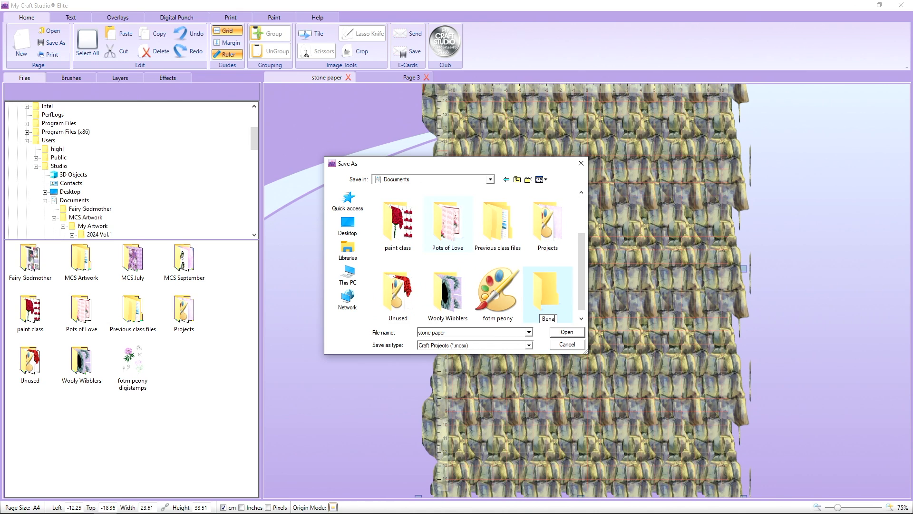
text(Blooms)
drag(536, 318, 538, 317)
click(563, 335)
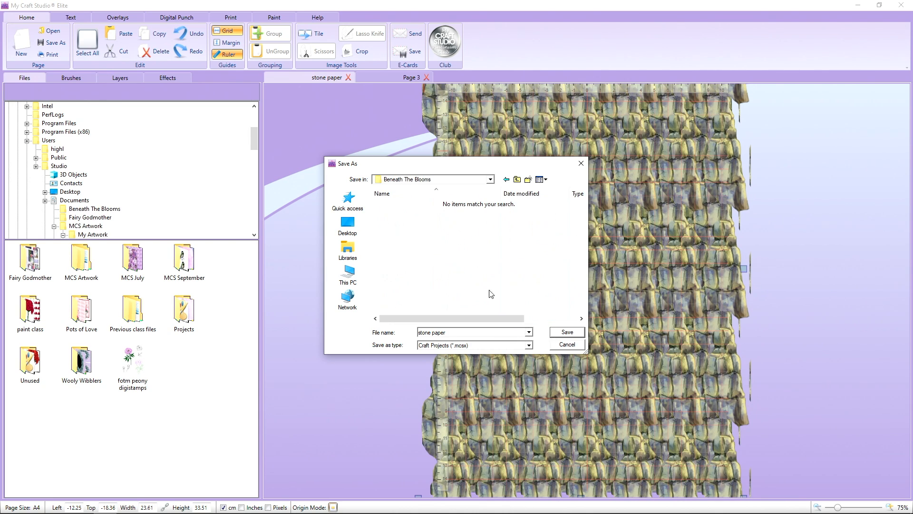
click(562, 333)
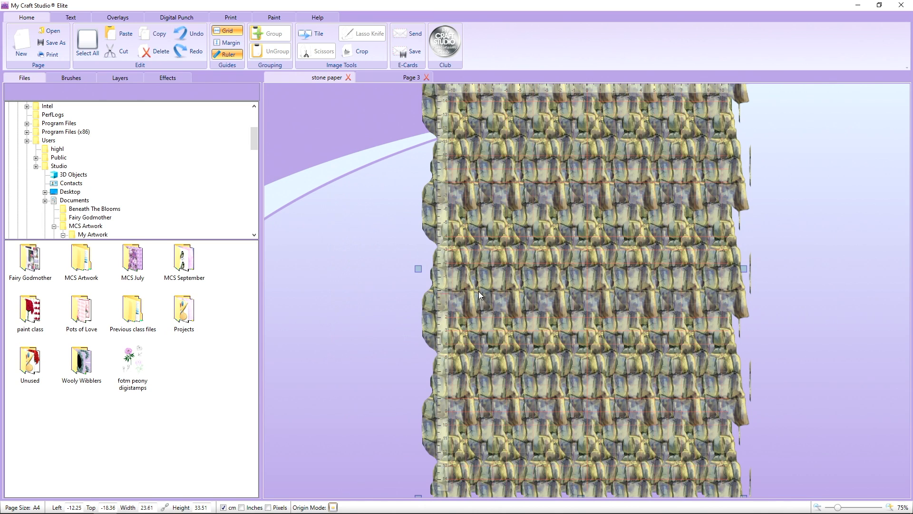
Save a copy of the page as stone paper in JPEG Pro Quality format in the same folder.
click(53, 42)
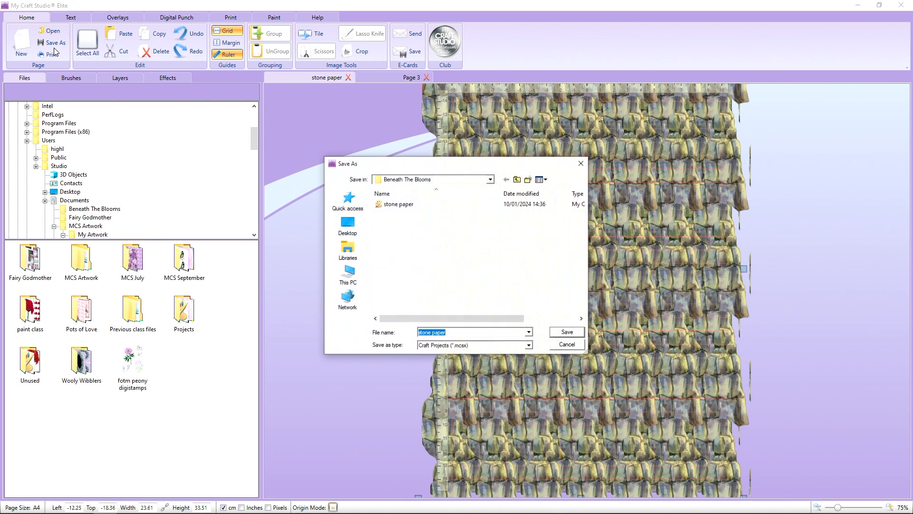
click(435, 345)
click(438, 360)
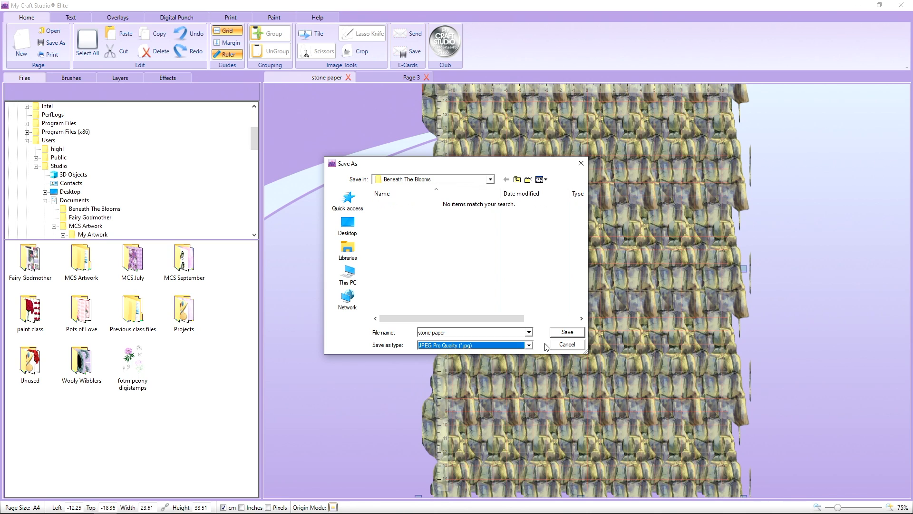
click(566, 333)
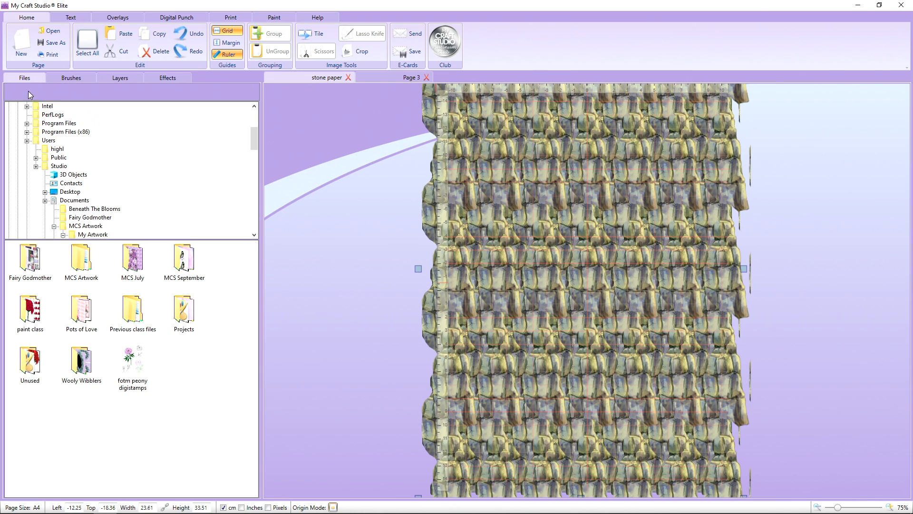
Check the saved stone paper in the Documents folder and browse the Scene Building and Reflection artwork folders.
click(89, 211)
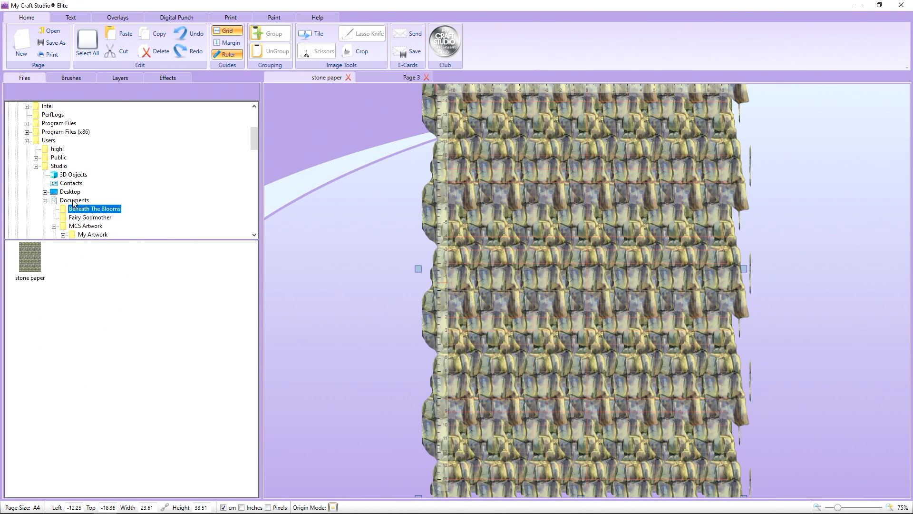
scroll(81, 160, down, 5)
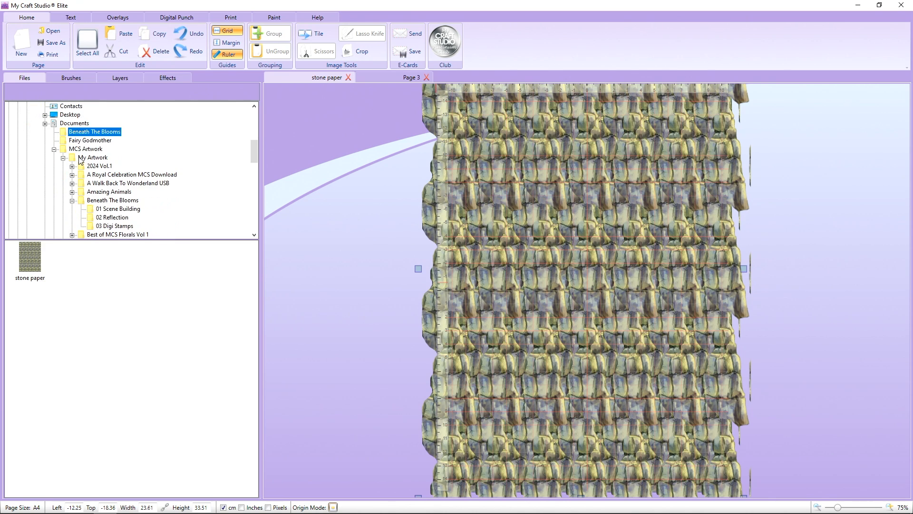
click(117, 132)
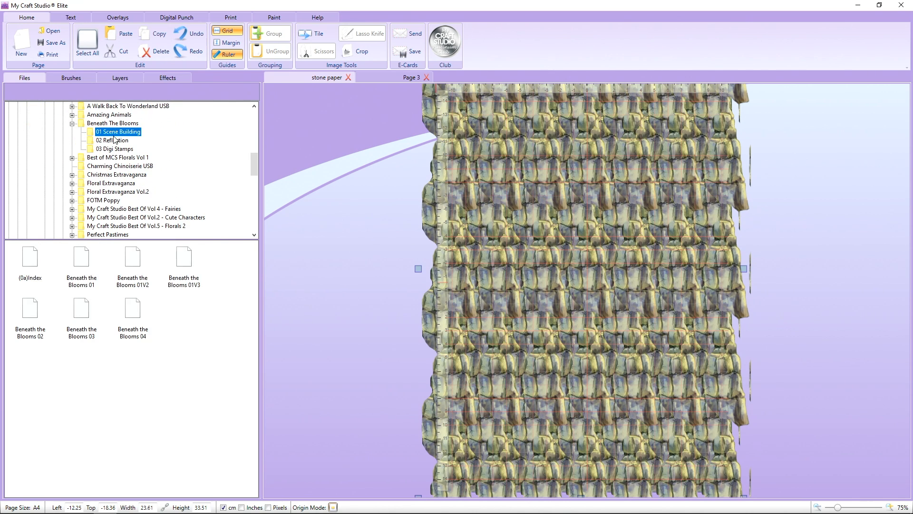
click(114, 141)
scroll(103, 184, up, 4)
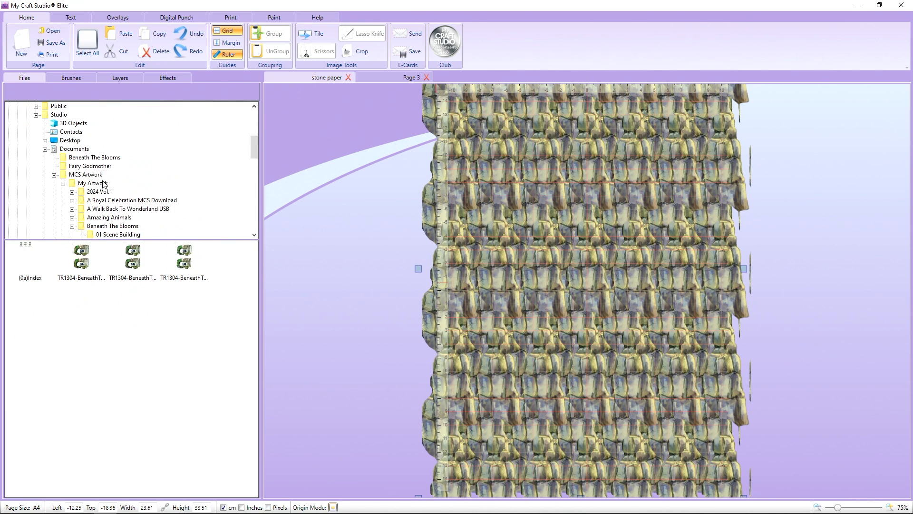
Place the stone paper image from the Documents Beneath The Blooms folder on Page 3, covering the A4 page at about 21 × 29.7 cm.
click(98, 157)
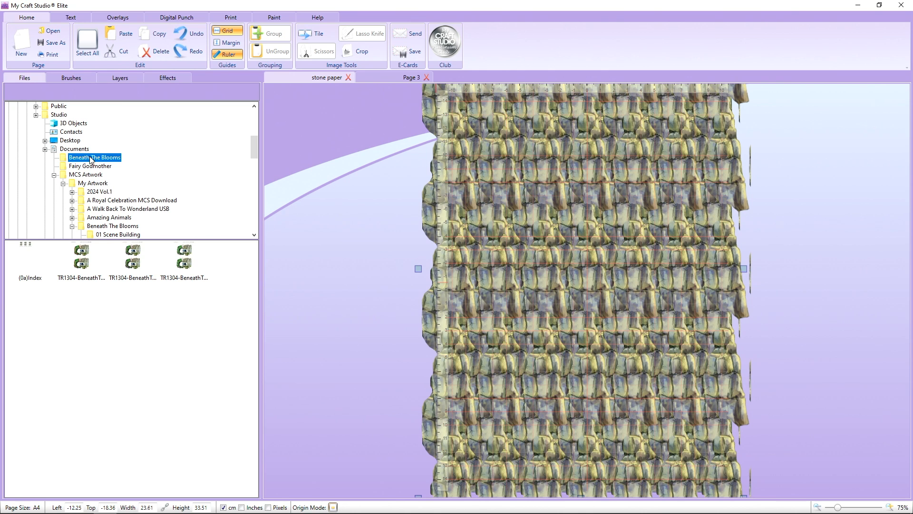
click(386, 80)
drag(32, 262, 392, 217)
drag(487, 187, 517, 210)
drag(529, 281, 526, 265)
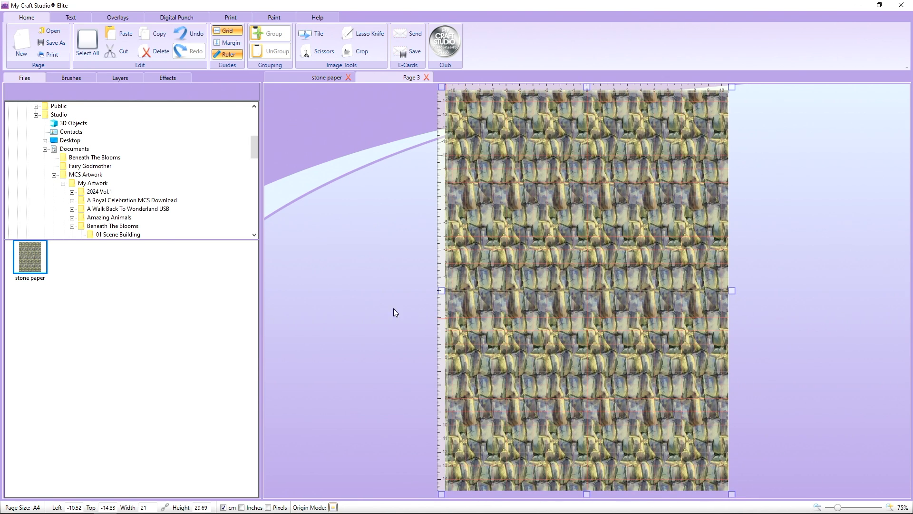
Add the Beneath the Blooms 04 scene over the stone paper, centred at about 19.2 × 27.4 cm to leave a narrow stone border.
scroll(110, 171, down, 2)
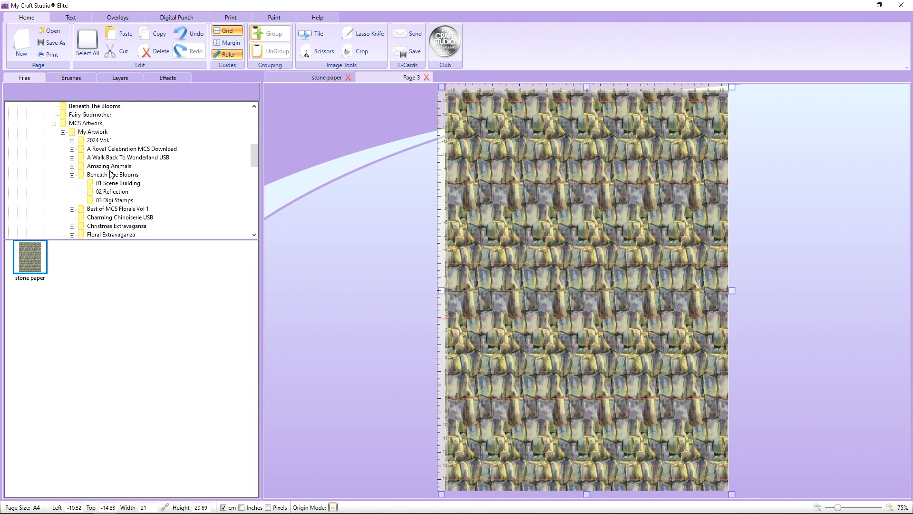
click(112, 175)
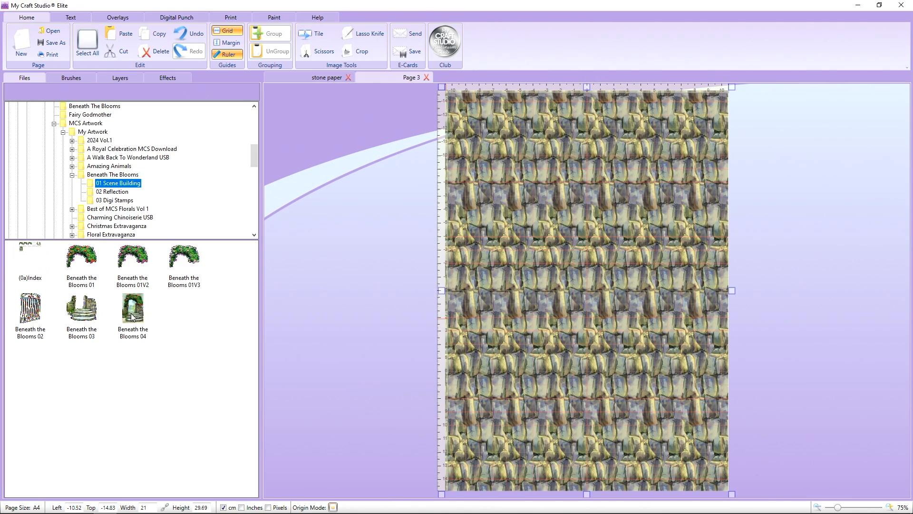
drag(133, 316, 391, 237)
drag(447, 324, 492, 192)
drag(432, 98, 456, 128)
drag(526, 251, 526, 221)
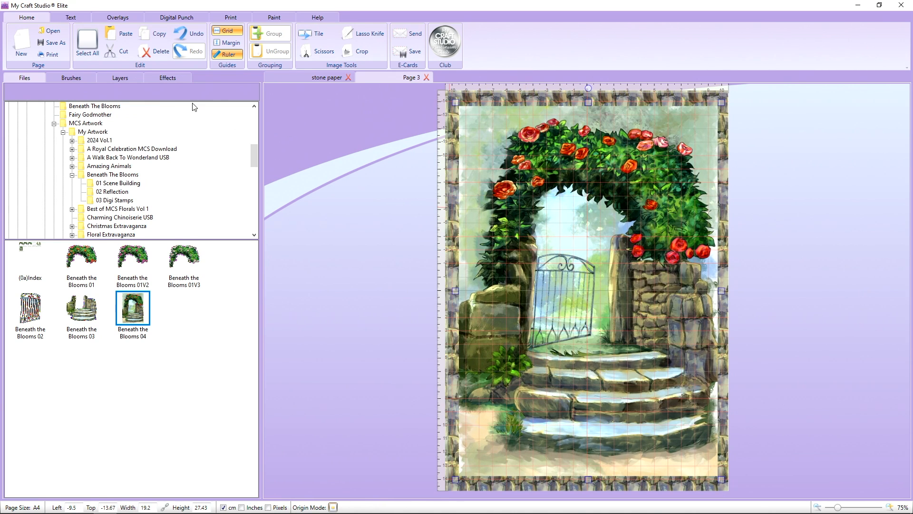
Group the scene with its stone background, shrink it to about 8.9 × 12.6 cm and position it in the page's upper-left area.
click(87, 41)
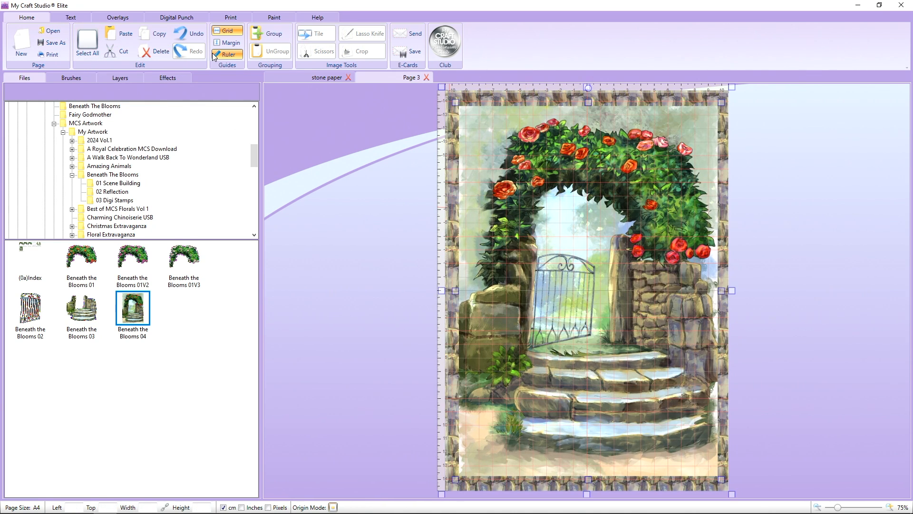
click(264, 33)
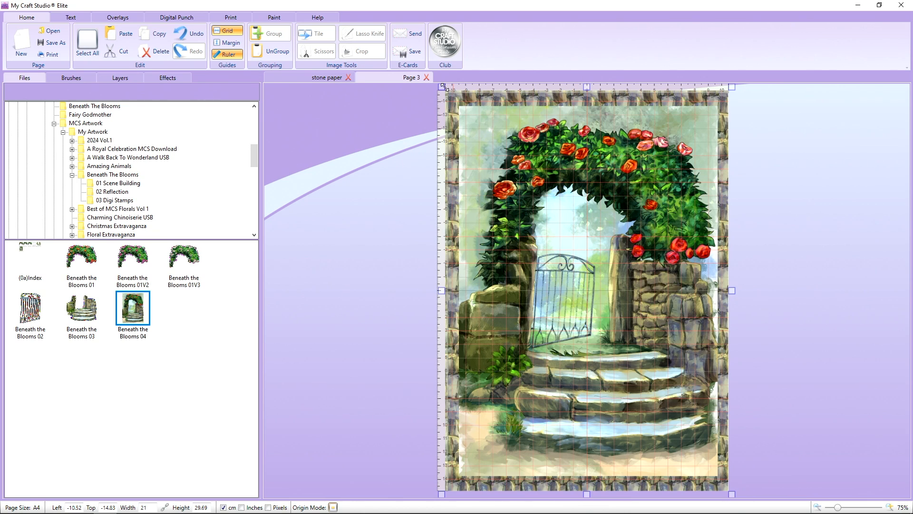
drag(443, 87, 573, 276)
drag(607, 310, 475, 131)
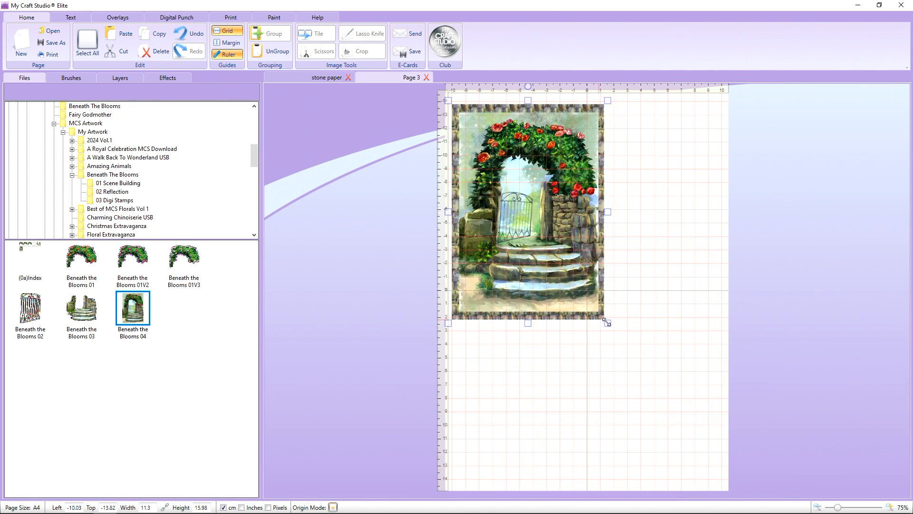
drag(607, 323, 578, 279)
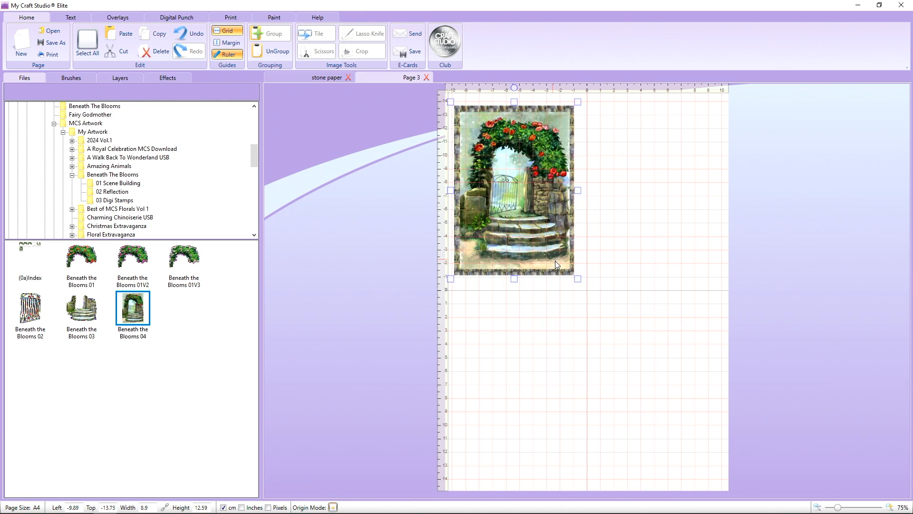
right_click(555, 260)
click(546, 252)
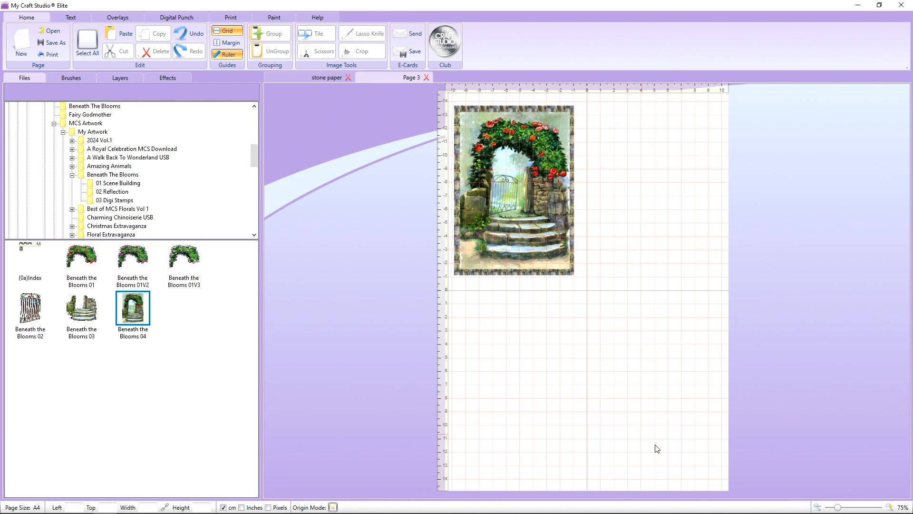
Zoom in on the framed scene and hide the grid and ruler.
drag(839, 509, 866, 503)
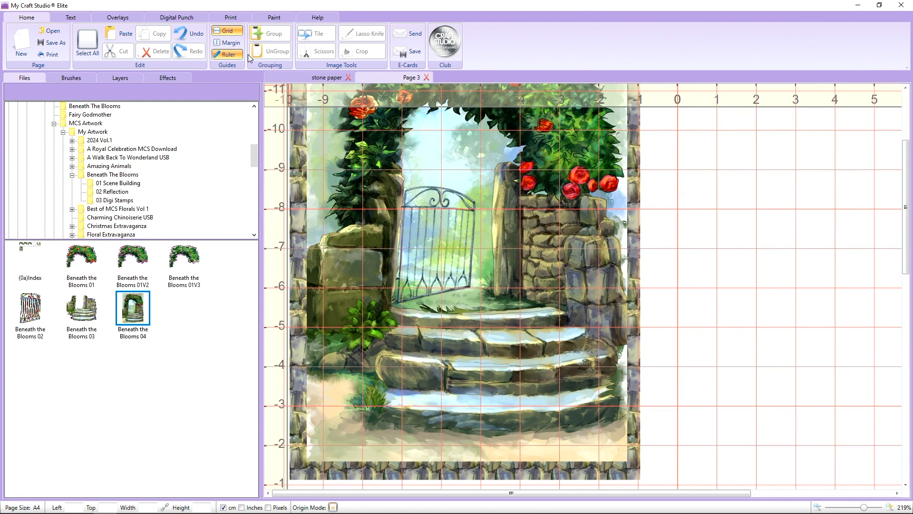
click(227, 30)
click(228, 54)
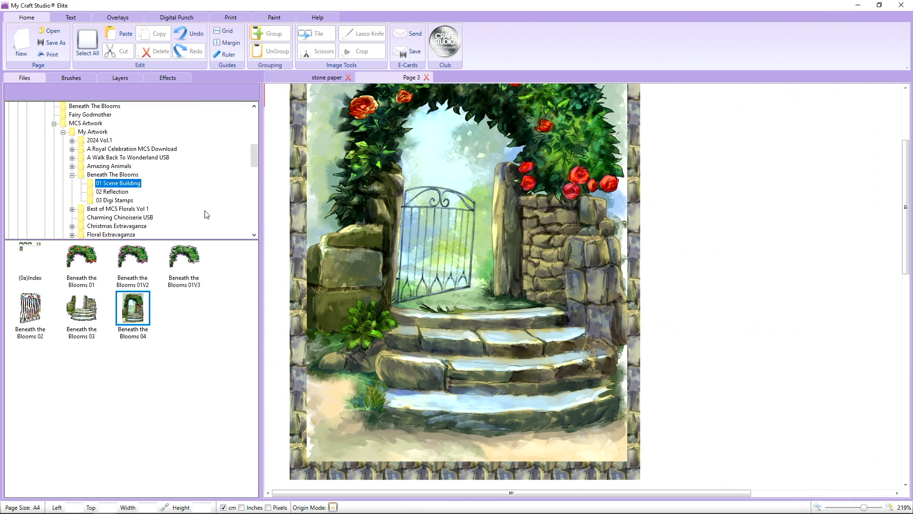
Ungroup the framed scene into its artwork and stone paper layers.
click(612, 207)
scroll(605, 240, up, 3)
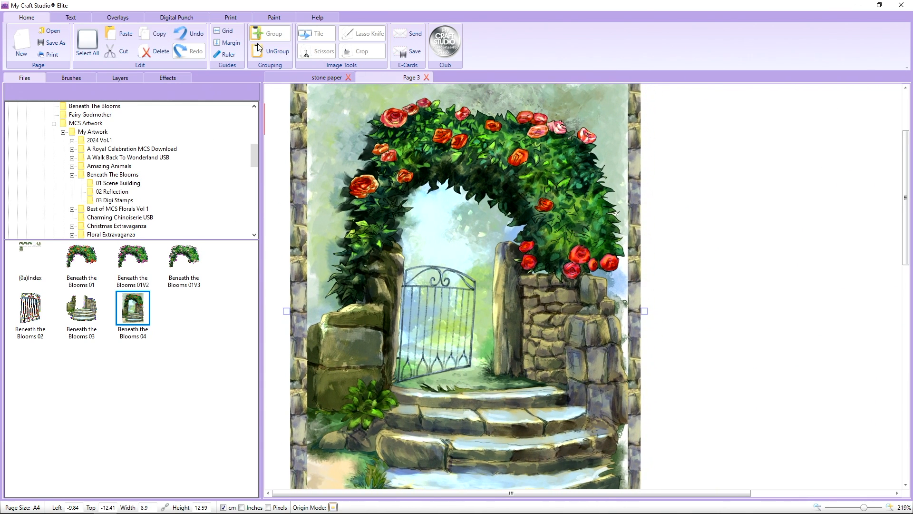
click(270, 51)
click(270, 112)
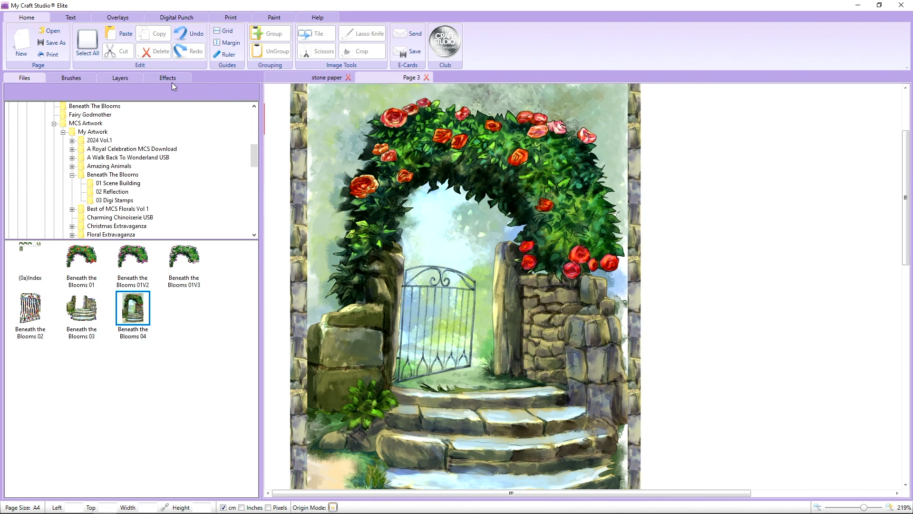
Compare the page with the Beneath the Blooms 04 layer hidden and shown to inspect the stone paper behind it.
click(127, 77)
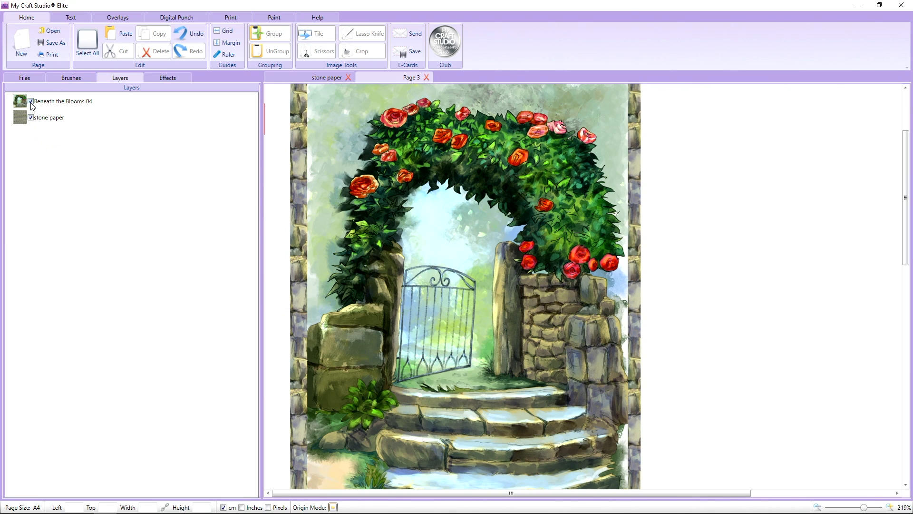
click(31, 101)
click(31, 101)
click(31, 102)
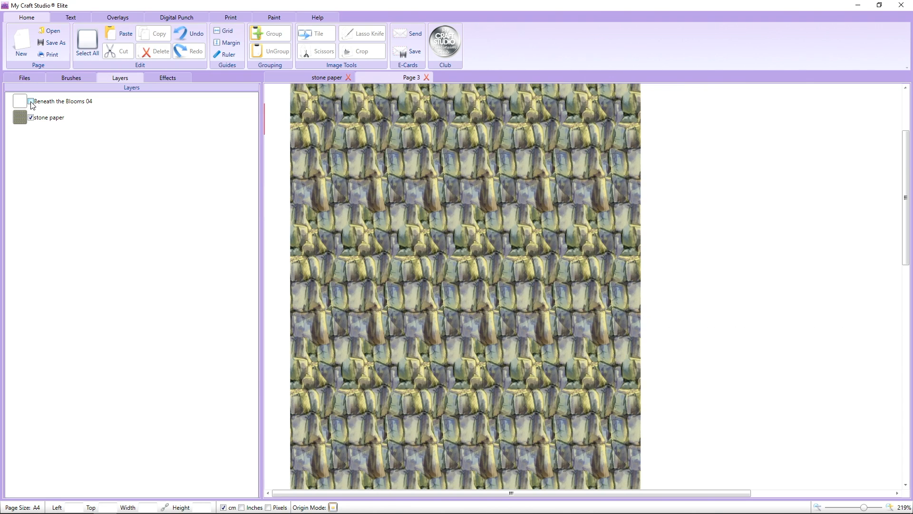
click(31, 101)
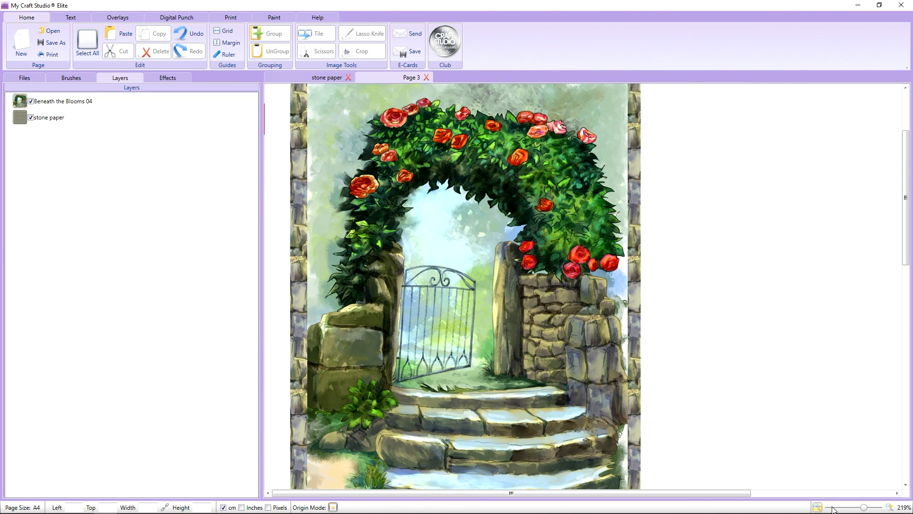
Add the three rose arches Beneath the Blooms 01, 01V2 and 01V3 from the Scene Building folder to the page.
drag(863, 507, 850, 509)
scroll(694, 370, up, 3)
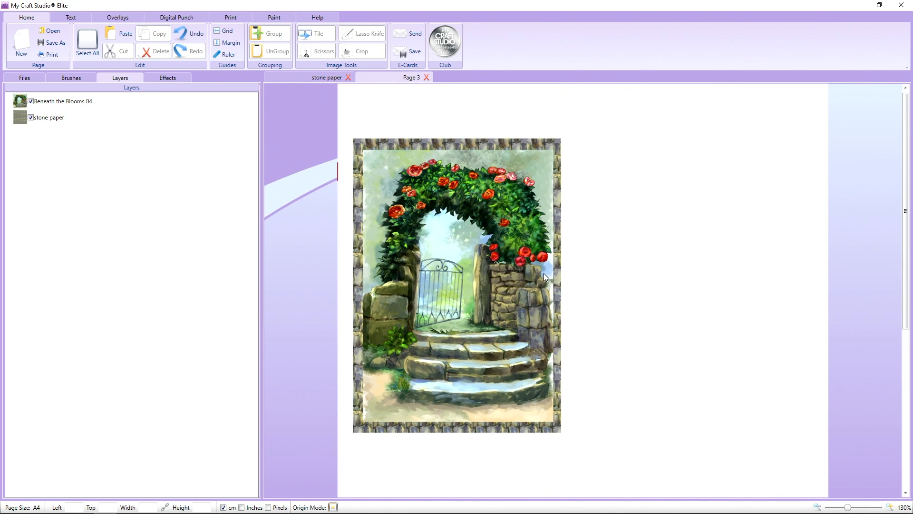
click(27, 81)
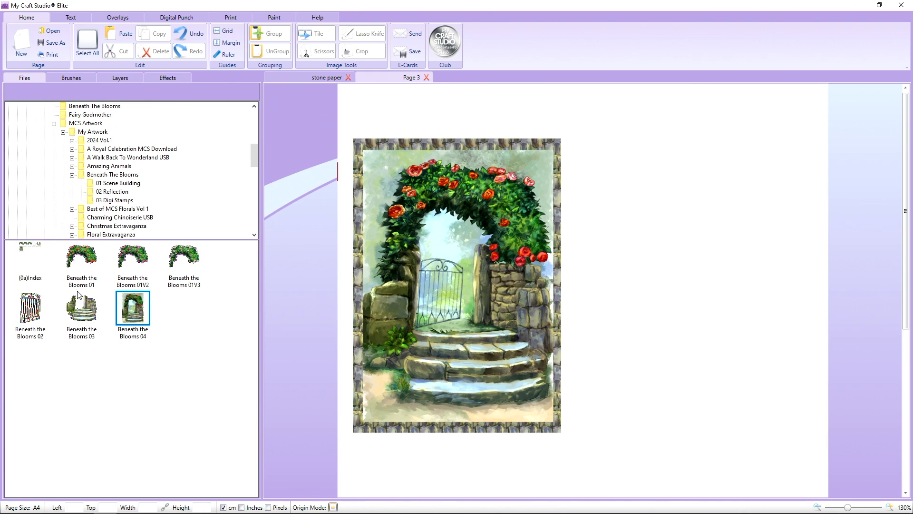
drag(90, 263, 619, 142)
drag(144, 254, 287, 286)
drag(184, 259, 495, 409)
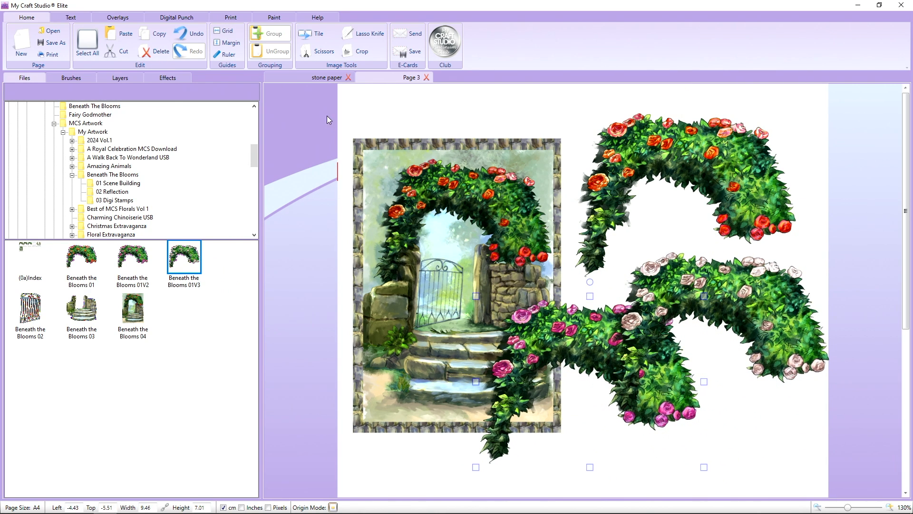
Move the framed scene off the page's left edge and spread the arches apart, red and pale ones above, pink one below.
drag(329, 120, 576, 462)
drag(537, 278, 264, 231)
drag(598, 228, 397, 228)
drag(675, 279, 675, 148)
drag(576, 333, 492, 309)
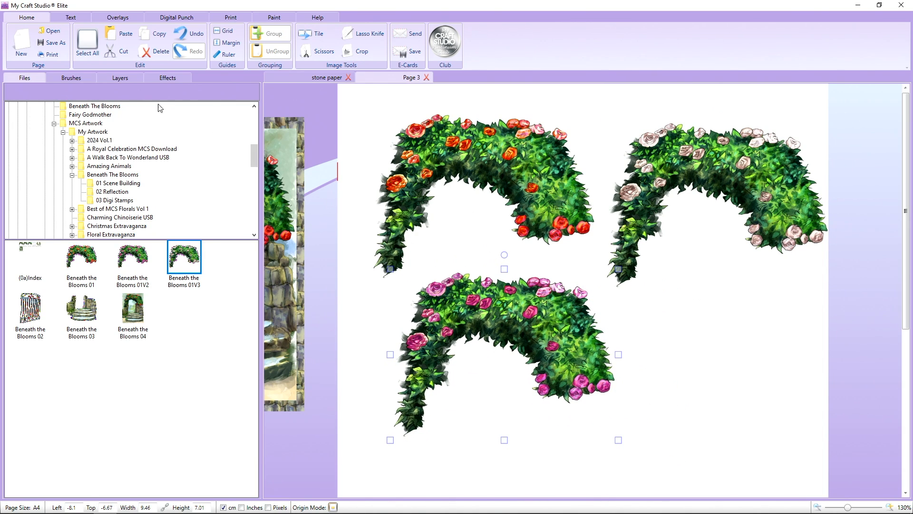
Try a Rainbow colour shift of 293 on the pink rose arch and reset it to 0.
click(170, 79)
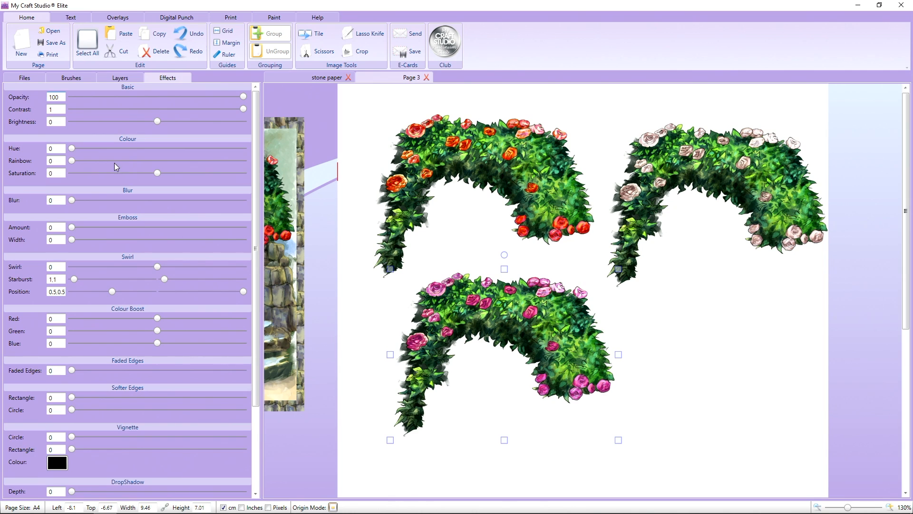
mouse_move(71, 149)
mouse_down()
mouse_move(204, 161)
mouse_move(61, 149)
mouse_up()
drag(85, 161, 211, 163)
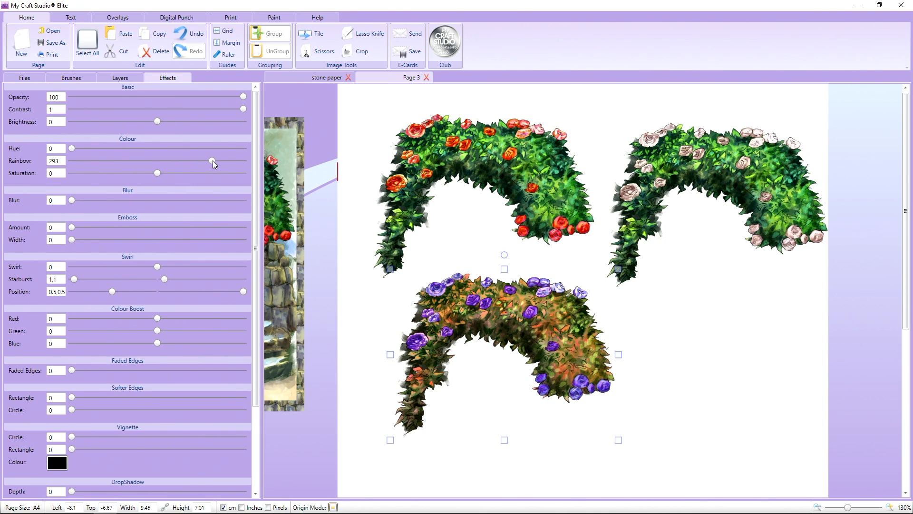
drag(214, 161, 73, 153)
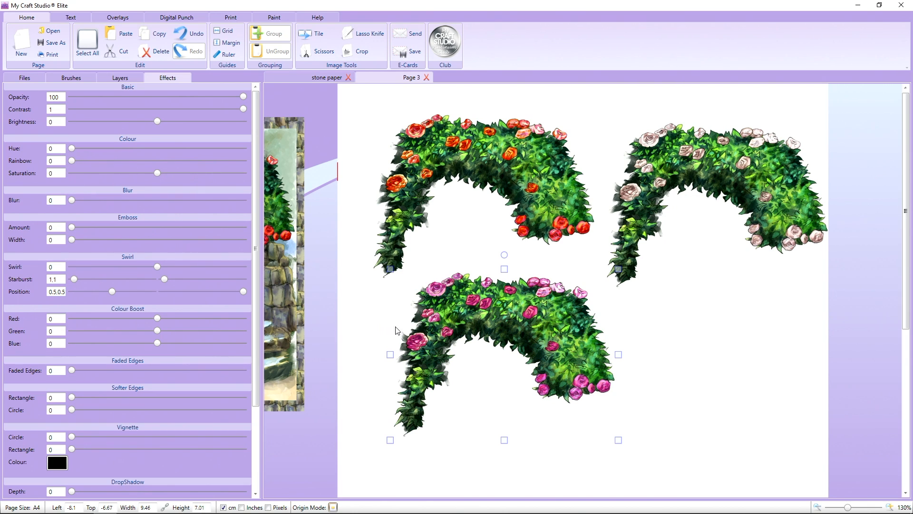
Nudge the pink arch up closer to the red one and shift the pale arch slightly down and outward.
drag(444, 325, 434, 316)
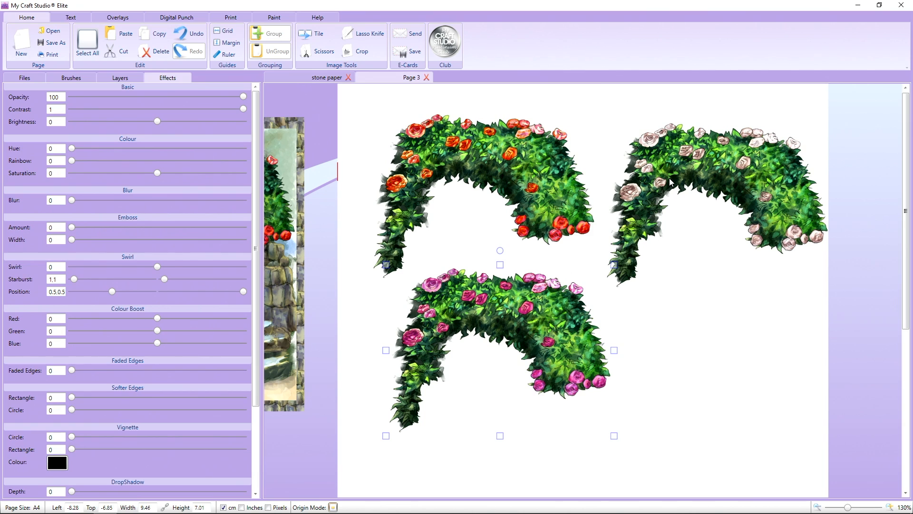
drag(670, 178, 672, 184)
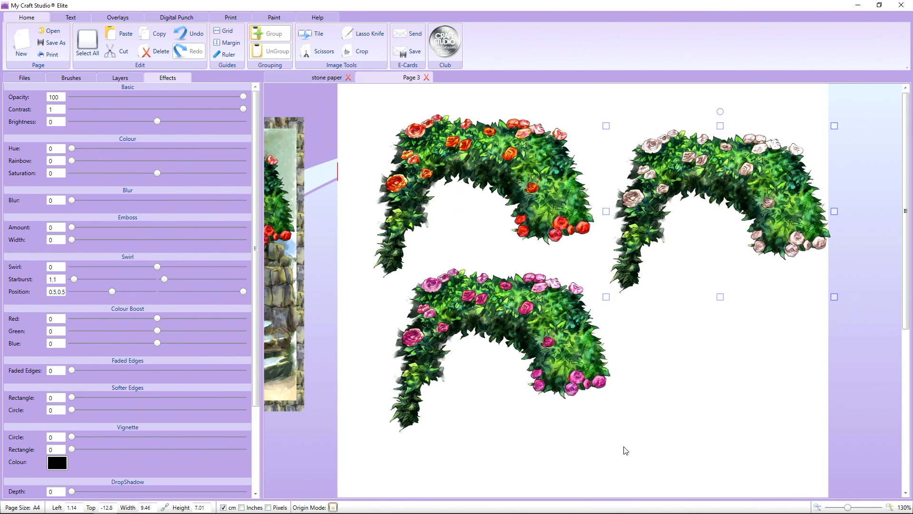
drag(562, 379, 561, 370)
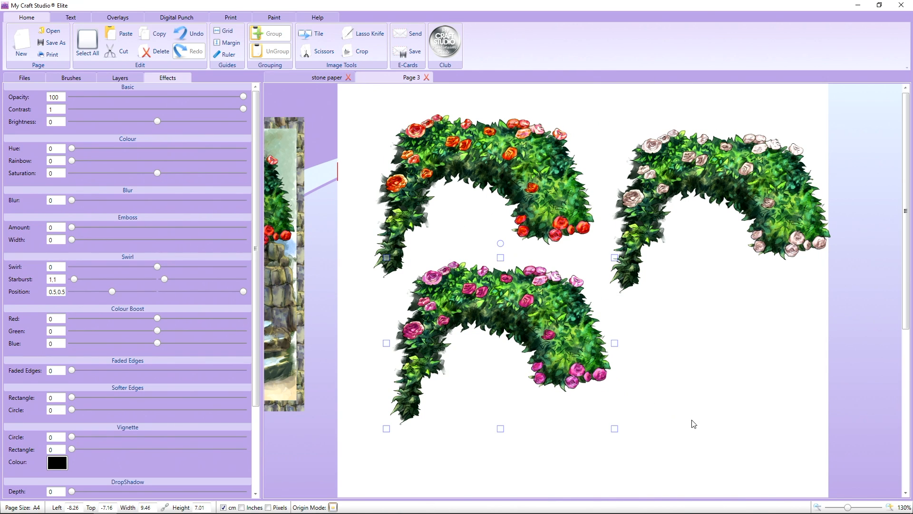
Outline the cluster of three roses at the pink arch's upper left with the Lasso Knife and copy it.
mouse_move(820, 507)
drag(848, 509, 867, 508)
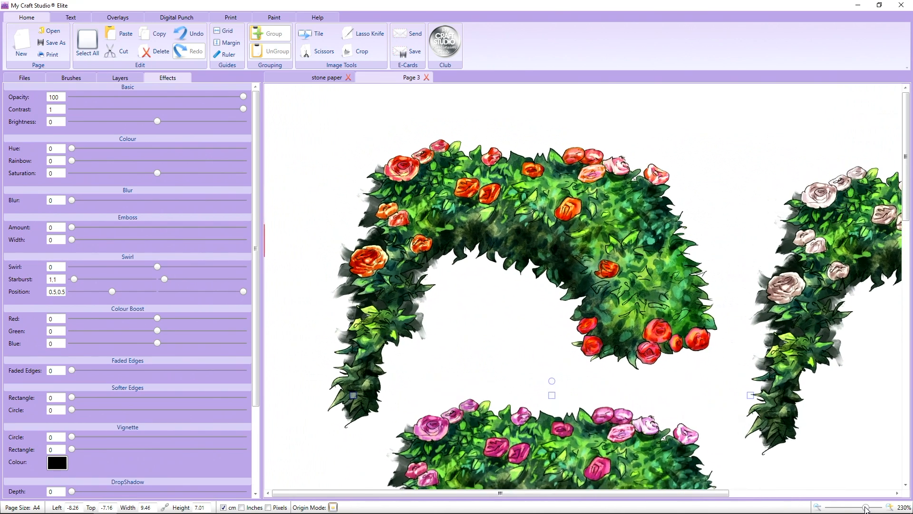
scroll(664, 413, down, 5)
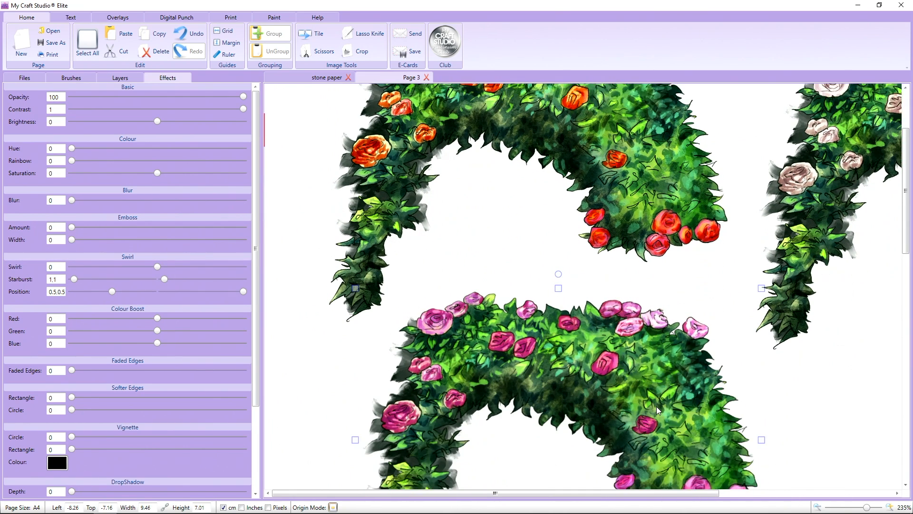
click(364, 34)
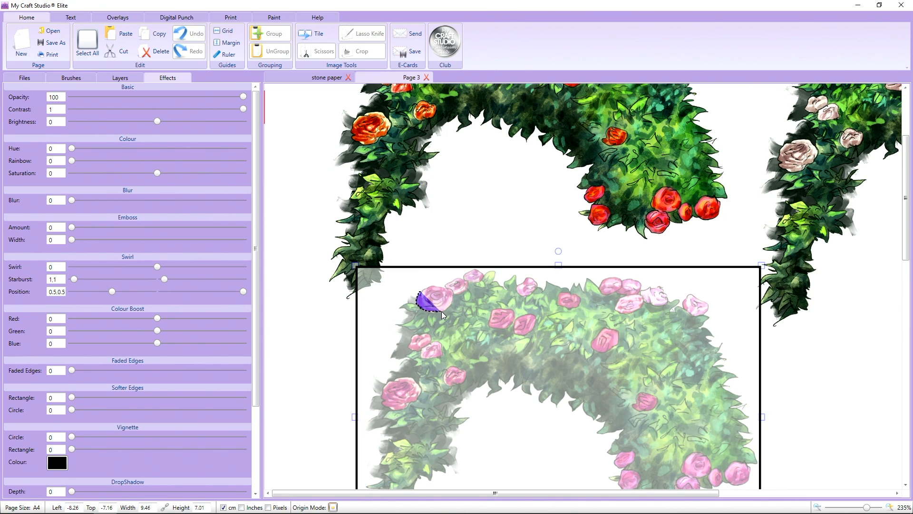
drag(451, 305, 454, 299)
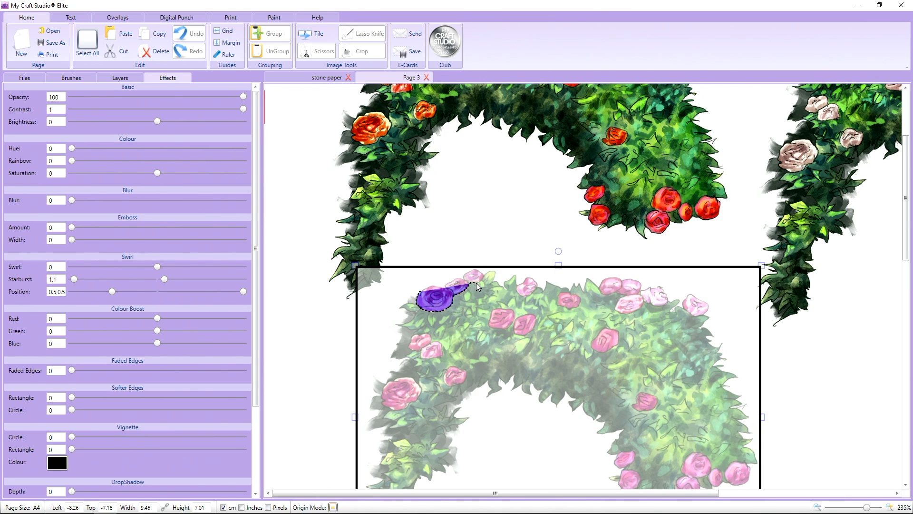
mouse_move(480, 285)
mouse_down()
mouse_move(480, 270)
mouse_move(468, 262)
mouse_move(434, 268)
mouse_move(418, 284)
mouse_up()
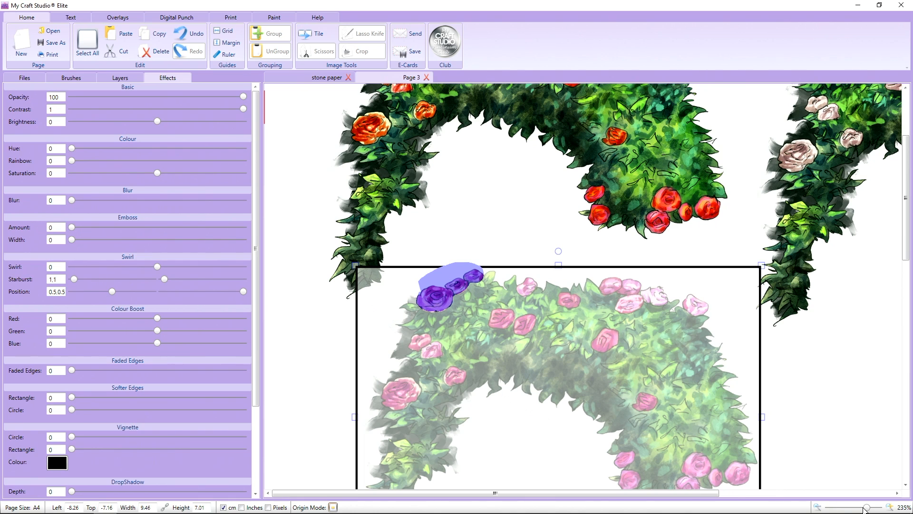
drag(866, 509, 853, 509)
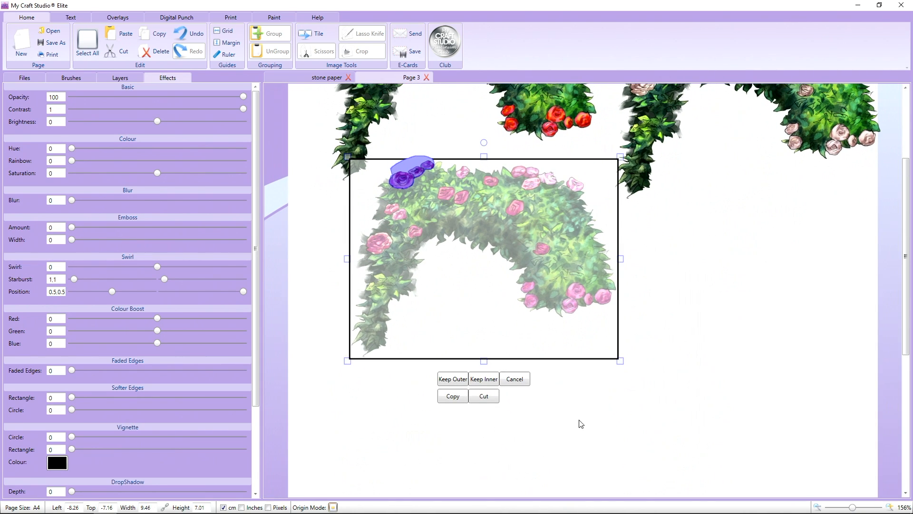
click(461, 398)
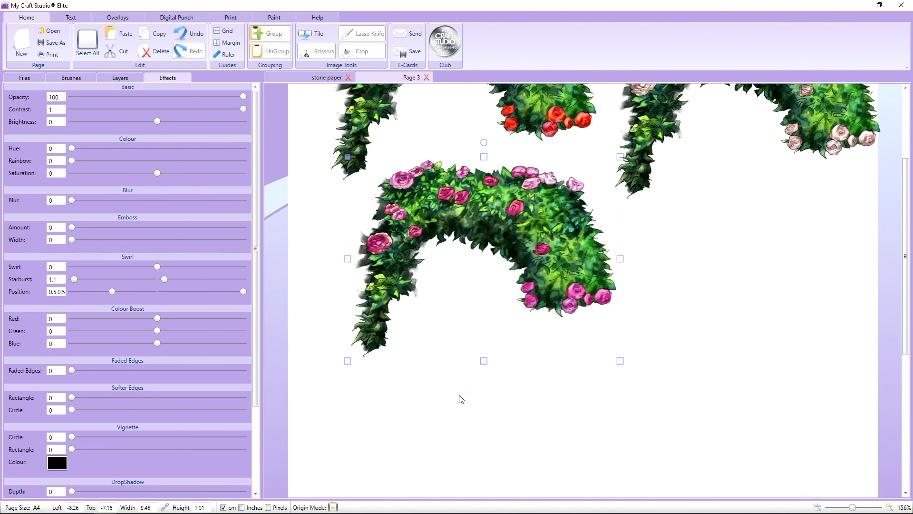
Paste the copied pink rose cluster and place it over the matching roses at the red arch's upper left.
right_click(456, 299)
click(477, 328)
scroll(436, 266, up, 2)
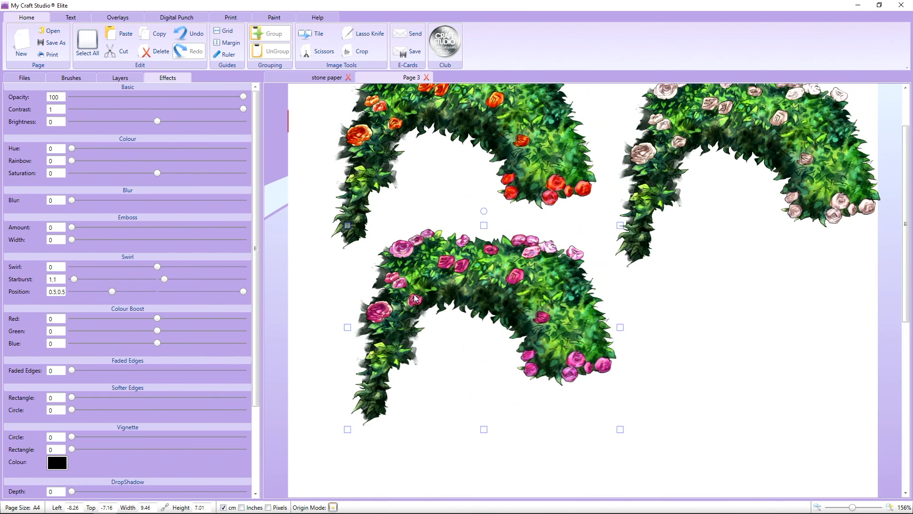
drag(404, 255, 347, 294)
scroll(348, 294, up, 2)
drag(348, 356, 385, 142)
click(338, 156)
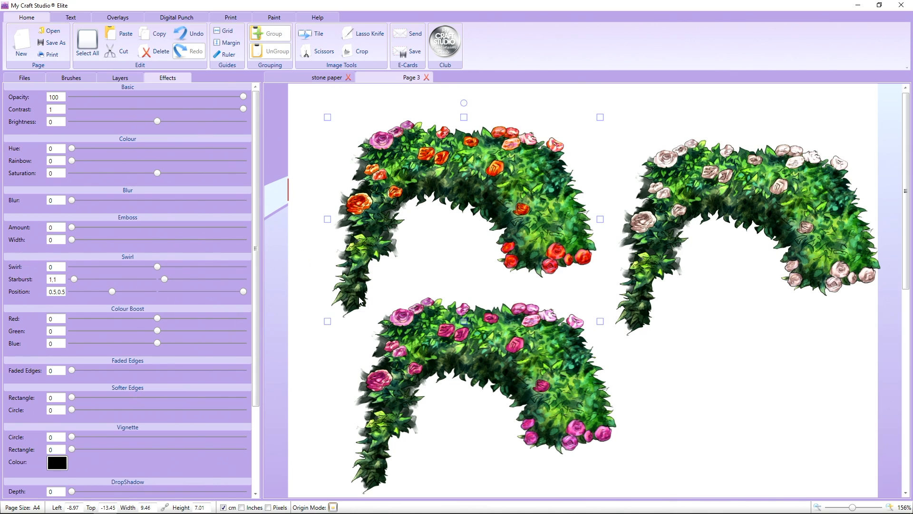
Nudge the pale arch inward and copy the cluster of four roses at its upper right with the Lasso Knife.
click(740, 190)
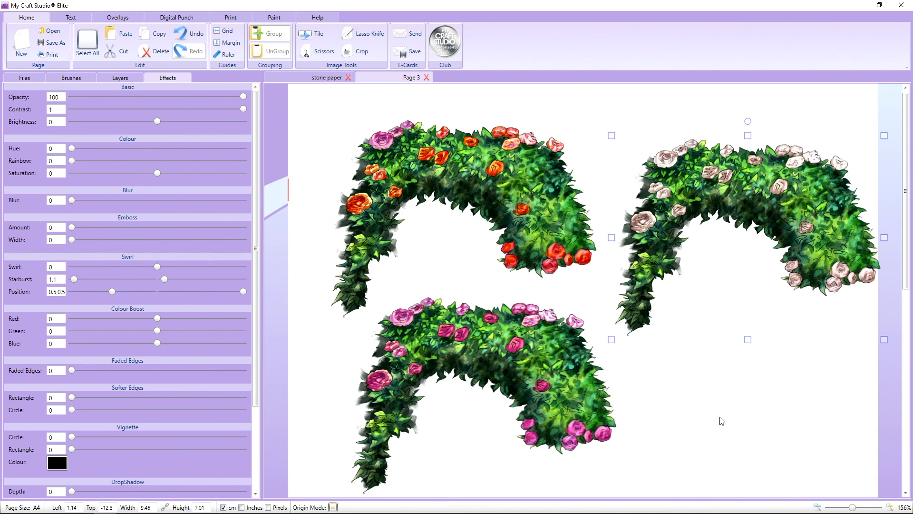
drag(791, 229, 784, 231)
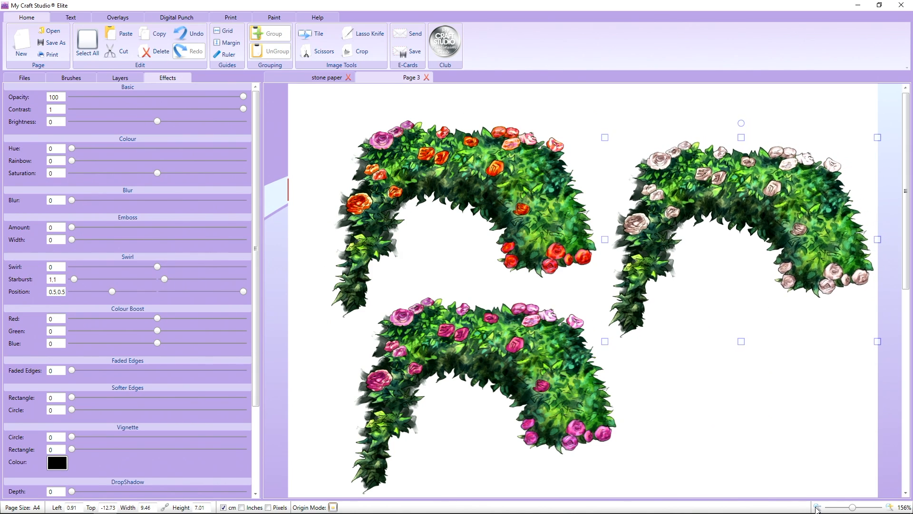
drag(853, 508, 873, 507)
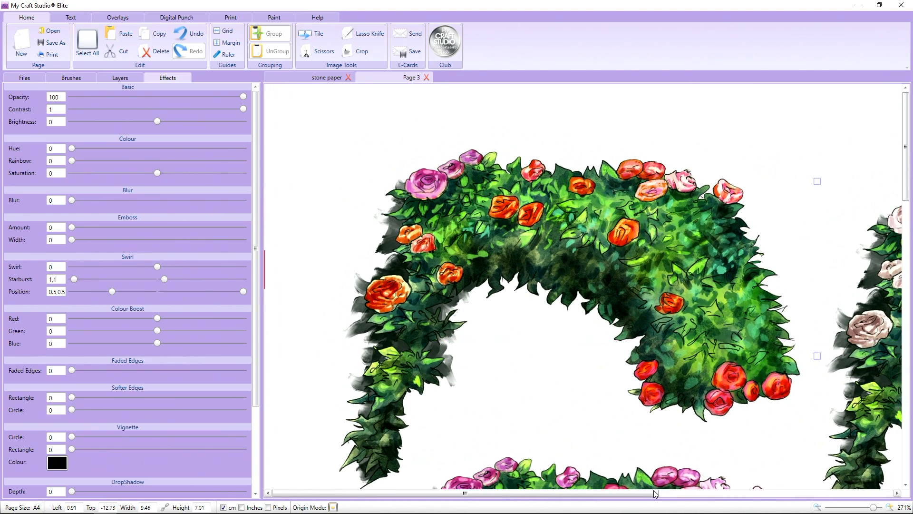
drag(653, 490, 835, 477)
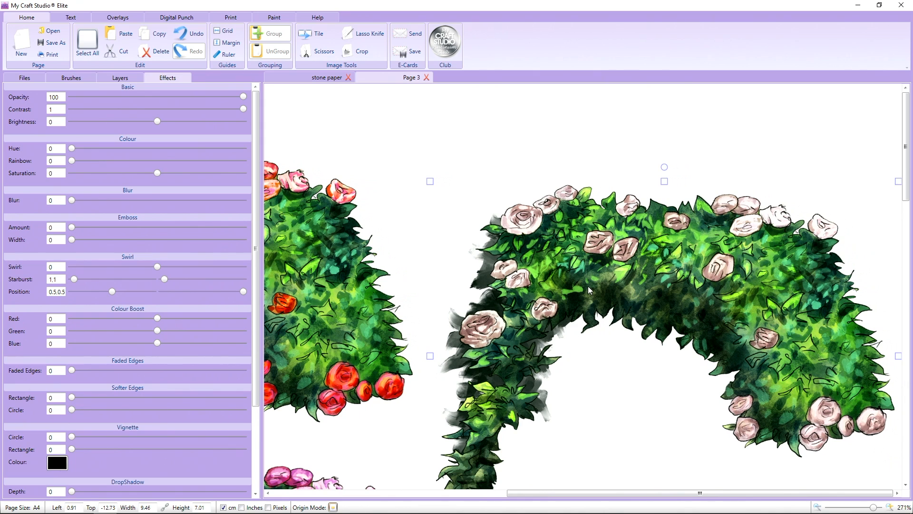
click(367, 38)
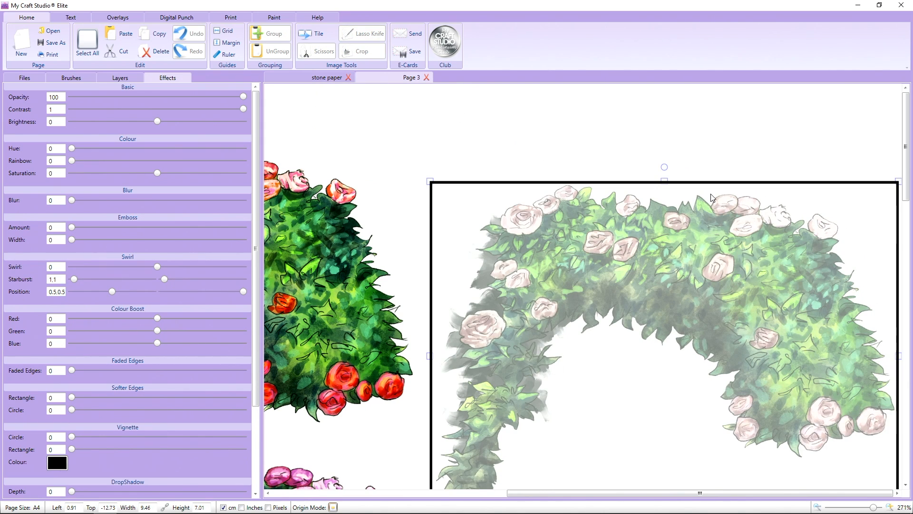
drag(711, 194, 710, 203)
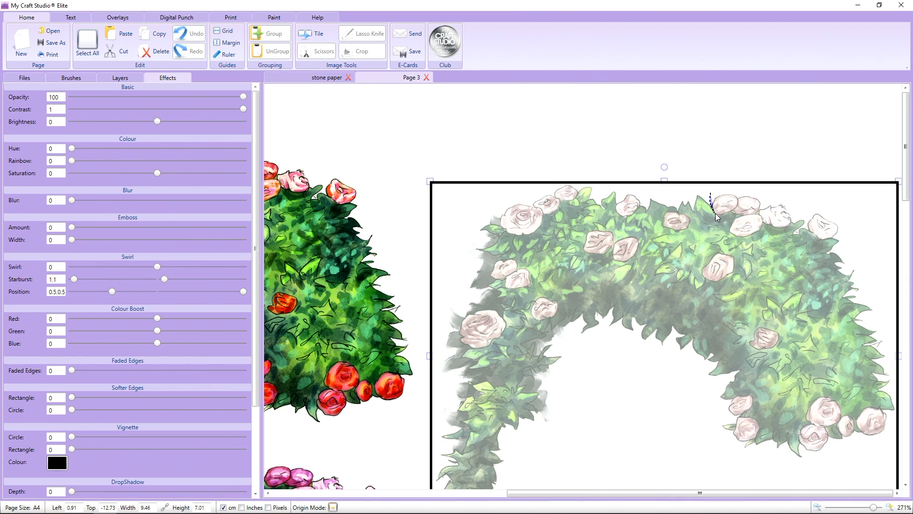
mouse_move(734, 214)
mouse_down()
mouse_move(732, 232)
mouse_move(746, 235)
mouse_move(786, 227)
mouse_move(795, 210)
mouse_move(787, 196)
mouse_move(731, 186)
mouse_up()
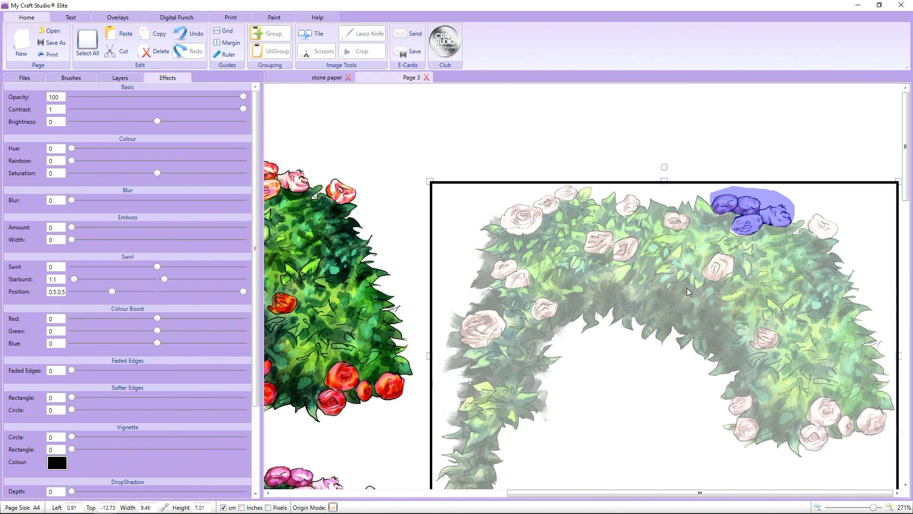
drag(874, 507, 861, 508)
click(694, 450)
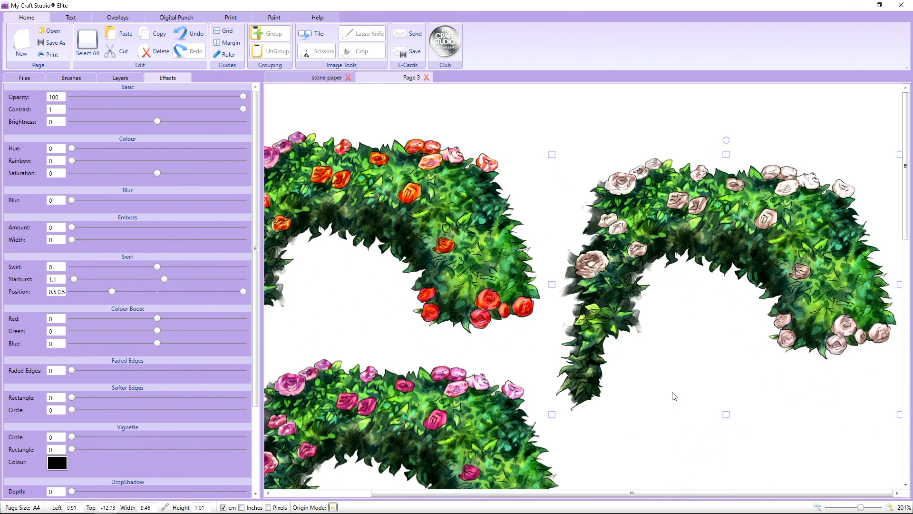
Paste the pale rose cluster and place it over the matching four roses on the red arch.
right_click(673, 370)
click(692, 400)
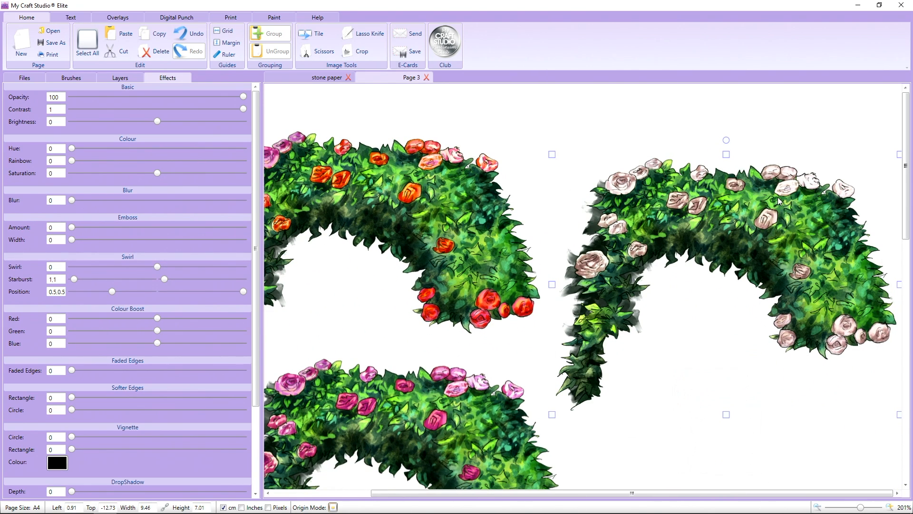
drag(753, 192, 428, 164)
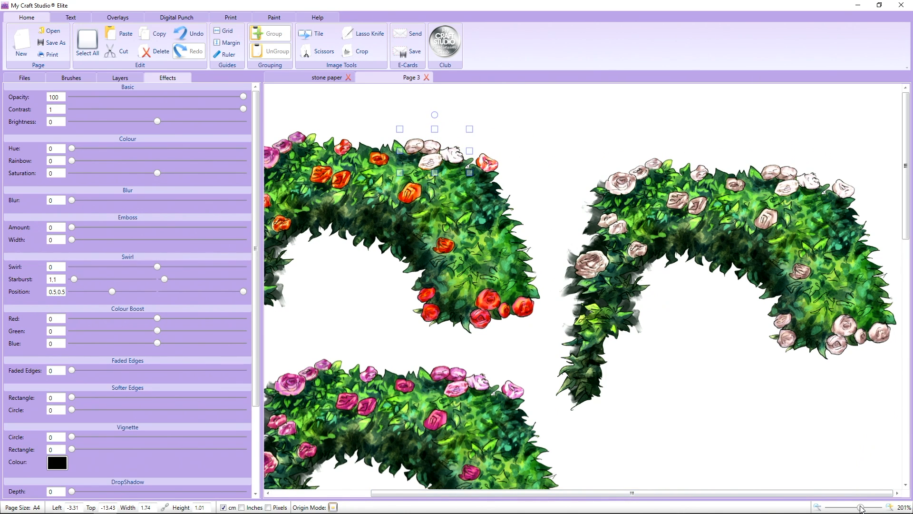
Outline the single rose below the pink arch's upper-right cluster with the Lasso Knife and copy it.
drag(861, 508, 855, 508)
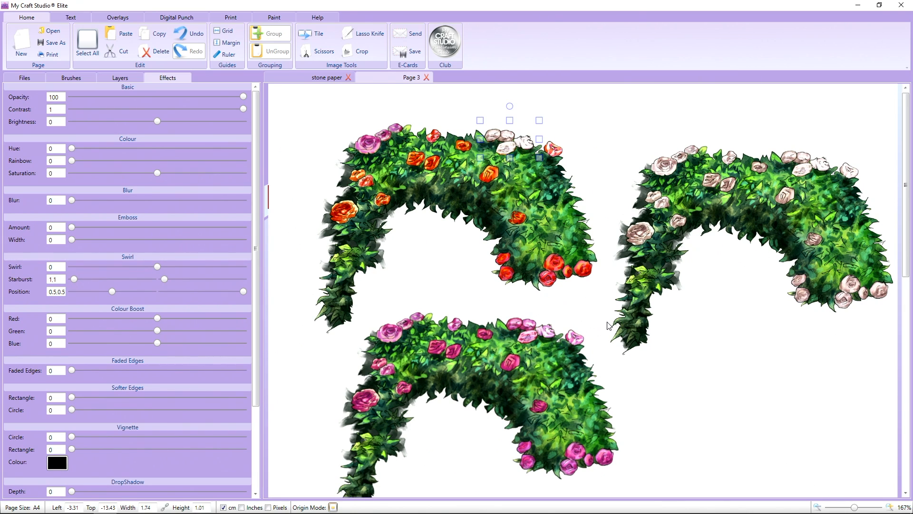
click(515, 358)
scroll(514, 358, down, 1)
click(362, 51)
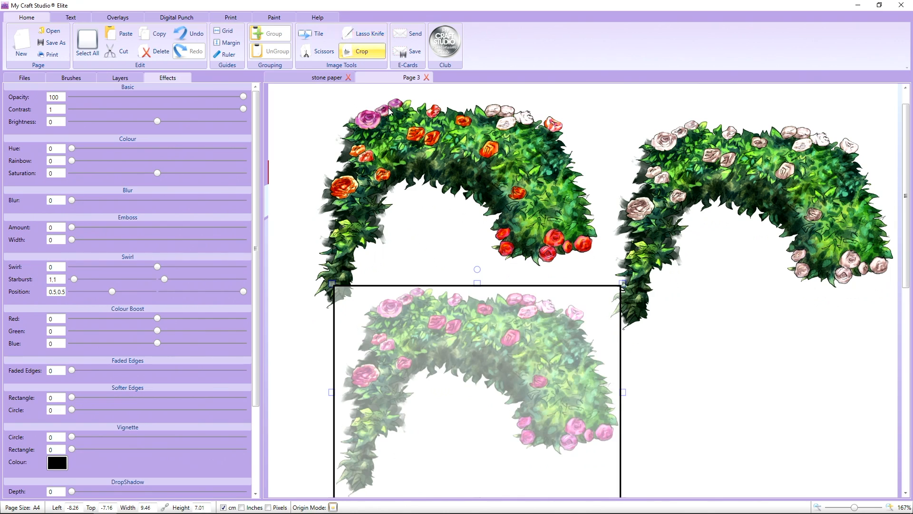
mouse_move(515, 329)
mouse_down()
mouse_move(501, 339)
mouse_move(520, 340)
mouse_move(515, 330)
mouse_up()
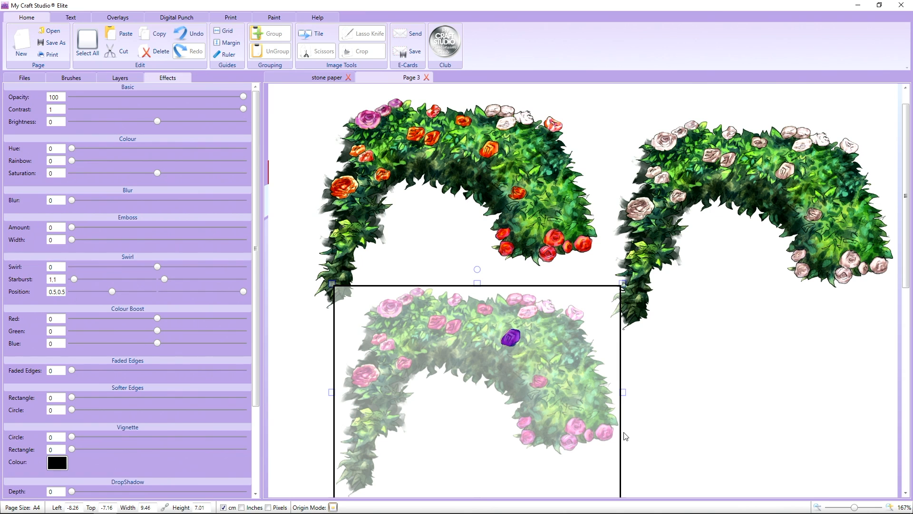
drag(855, 508, 848, 508)
click(470, 459)
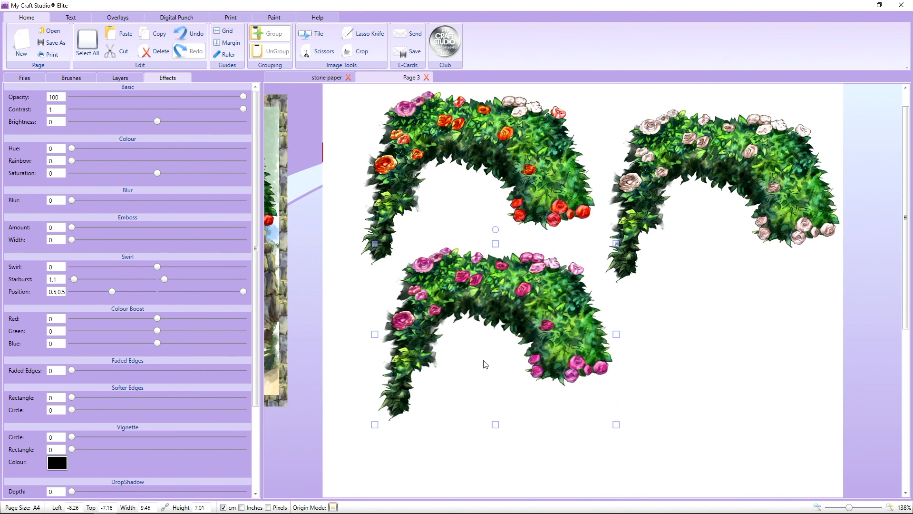
Paste the single pink rose and place it over the matching orange rose on the red arch.
right_click(483, 361)
click(506, 390)
drag(522, 288, 524, 273)
drag(519, 179, 514, 158)
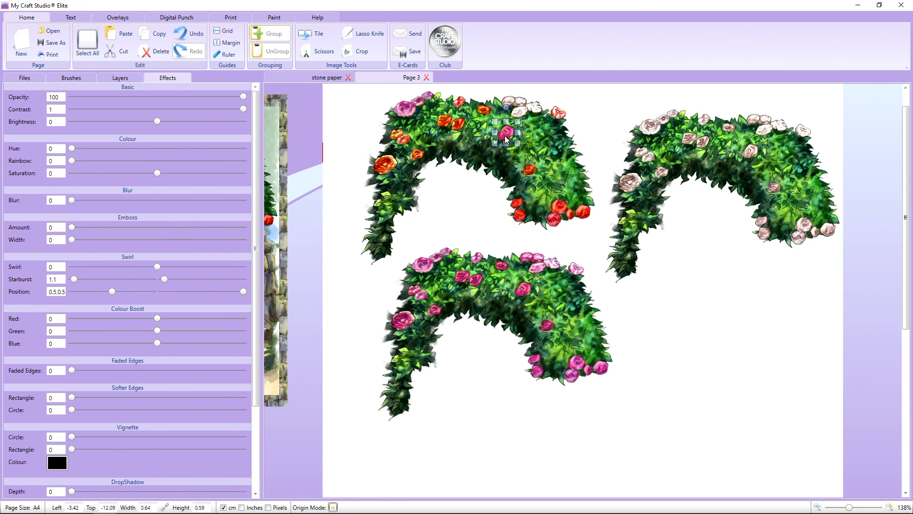
Outline the large rose on the pink arch's left side with the Lasso Knife and copy it.
click(573, 350)
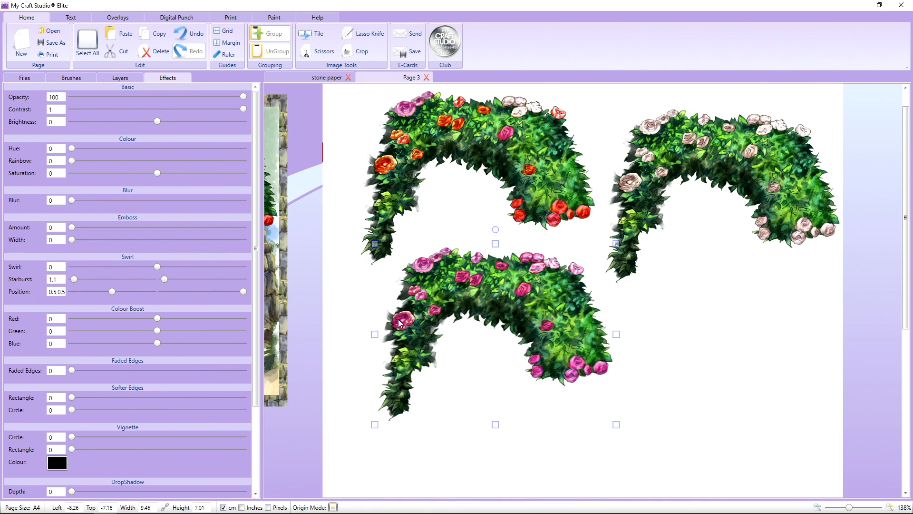
click(362, 34)
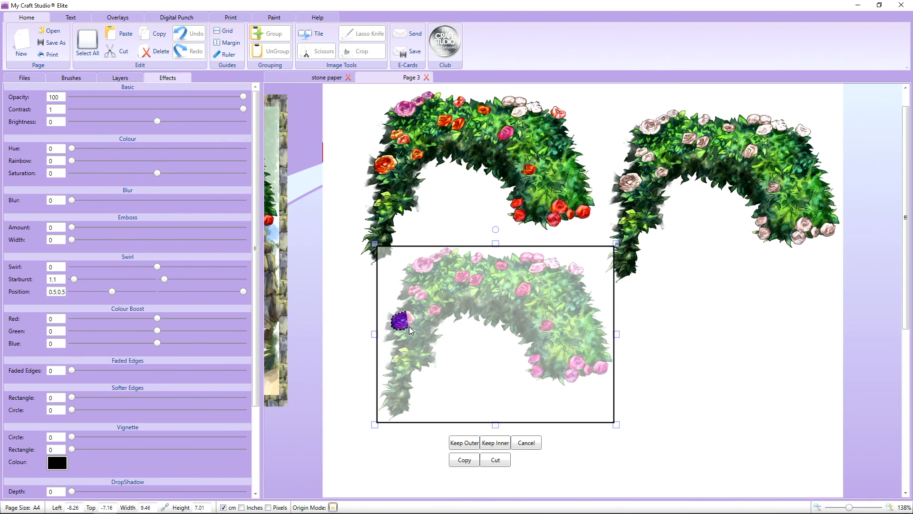
drag(414, 321, 407, 314)
click(464, 461)
Paste the large pink rose and place it over the large orange rose on the red arch's left side.
right_click(423, 332)
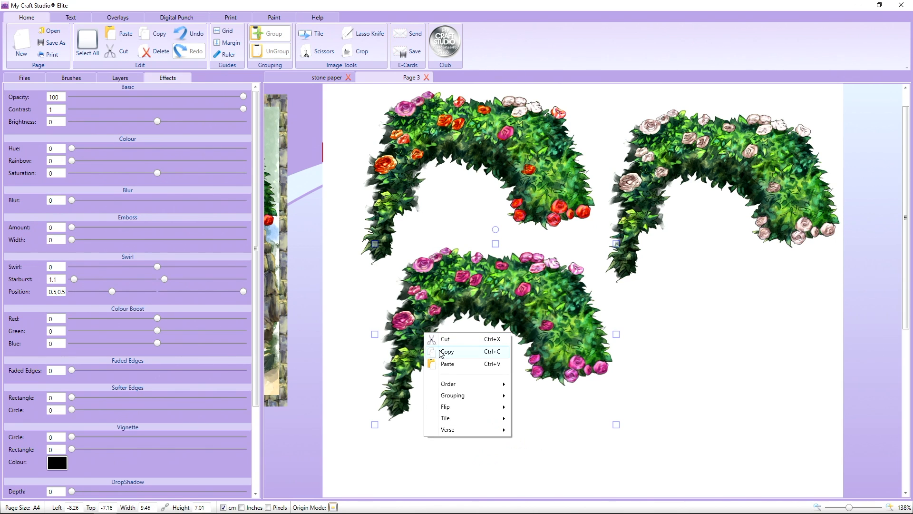
click(442, 363)
drag(401, 326, 384, 172)
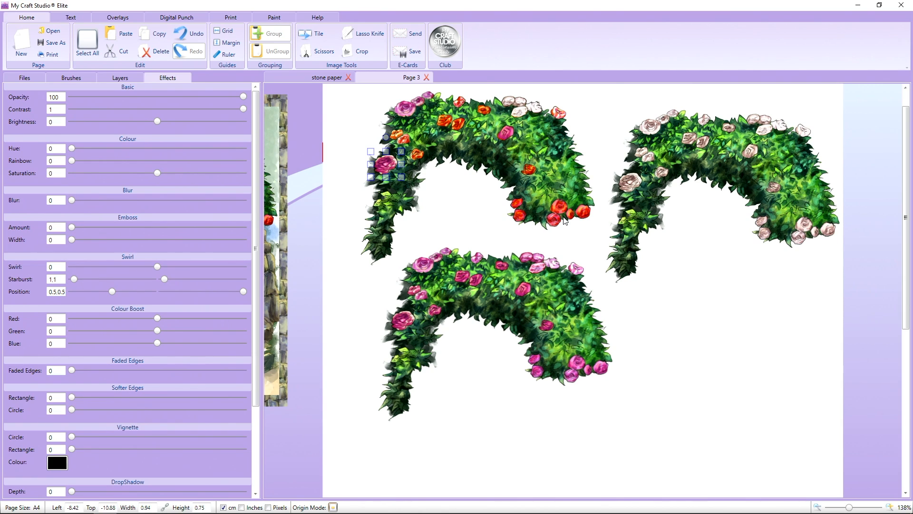
right_click(551, 201)
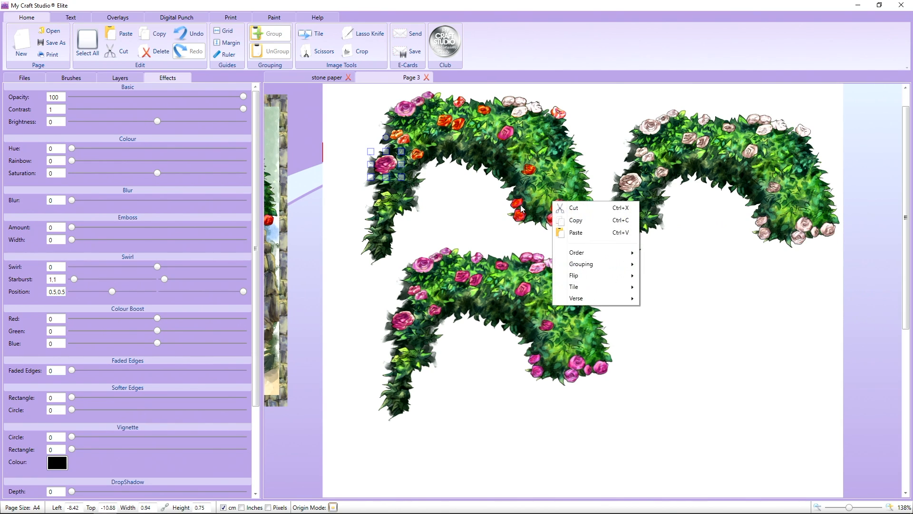
Outline the two roses at the white arch's inner right foot with the Lasso Knife and copy them.
click(741, 226)
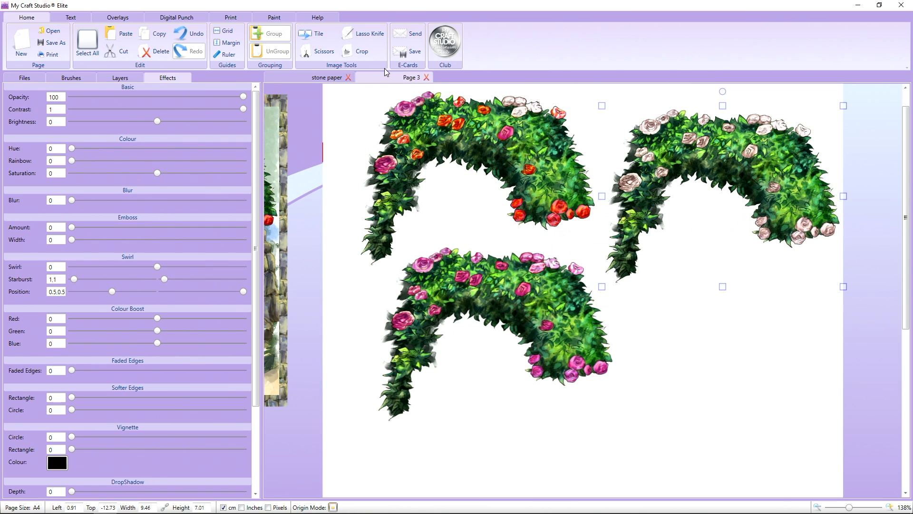
click(366, 36)
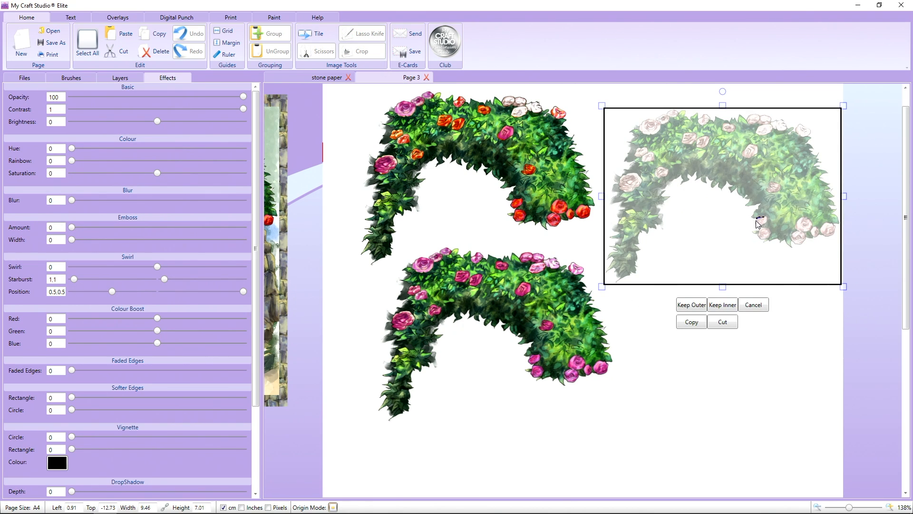
mouse_move(758, 218)
mouse_down()
mouse_move(760, 237)
mouse_move(766, 229)
mouse_up()
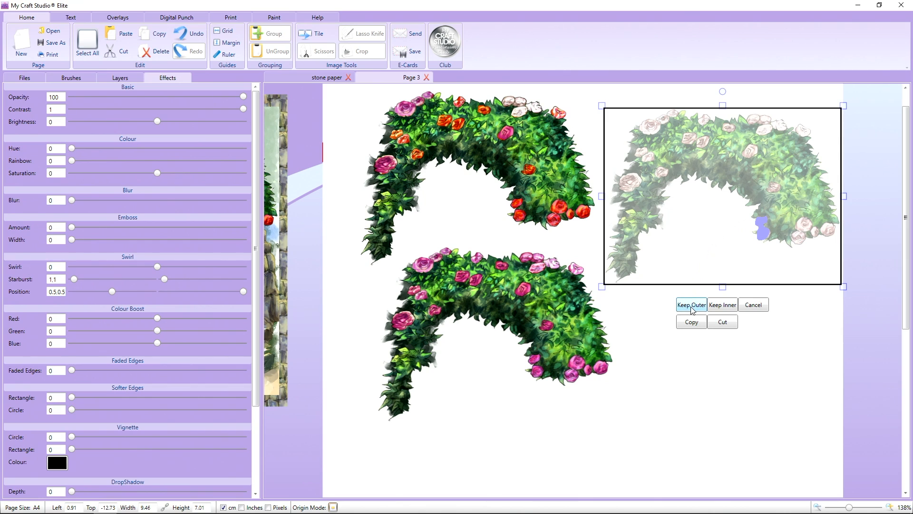
click(693, 323)
Paste the two white roses and place them over the matching red roses at the red arch's inner right foot.
right_click(679, 247)
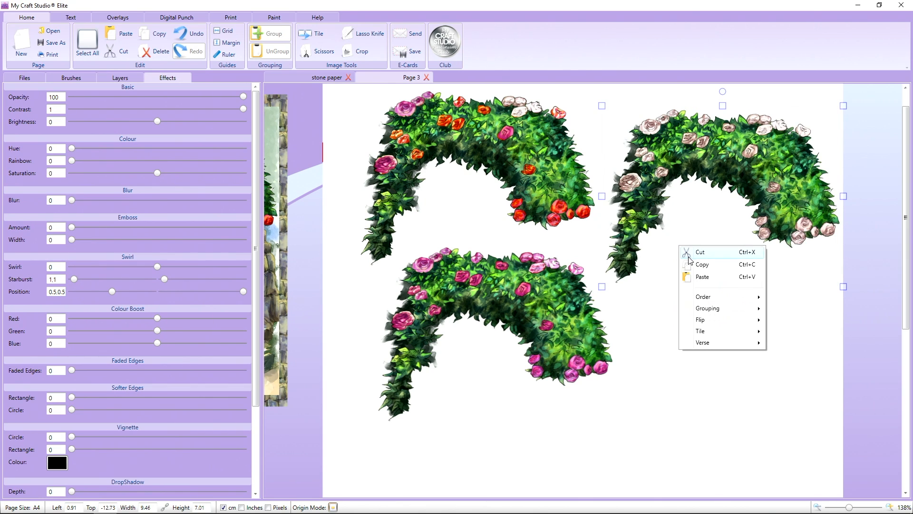
click(697, 277)
drag(763, 236, 520, 220)
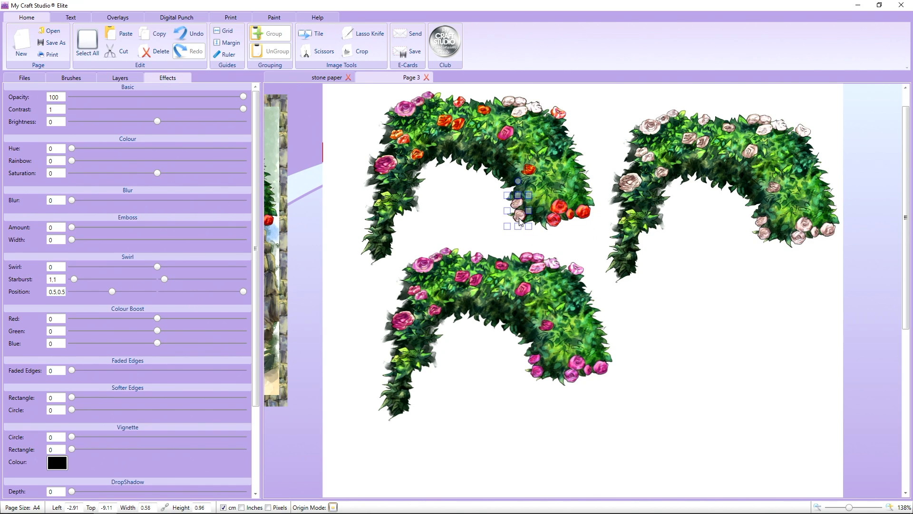
Outline the large and small roses at the pink arch's lower-right tip with the Lasso Knife and copy them.
click(577, 343)
click(364, 33)
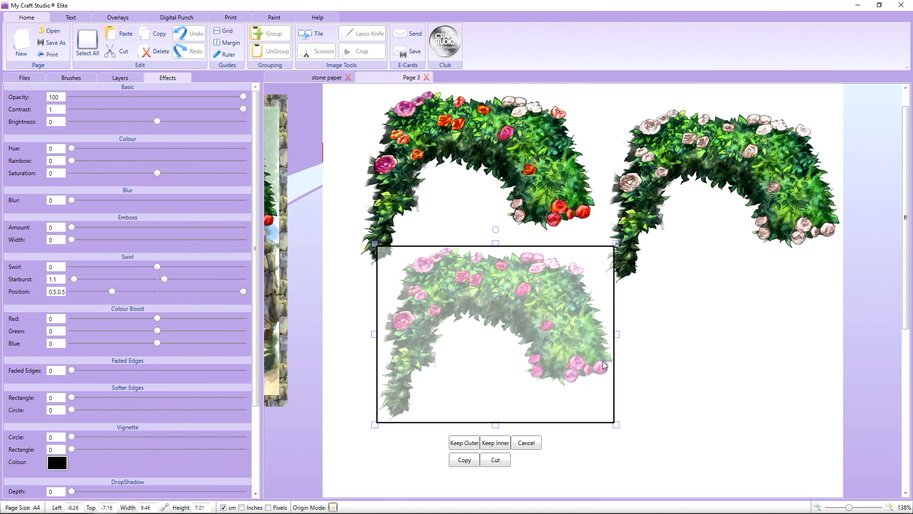
mouse_move(603, 361)
mouse_down()
mouse_move(585, 369)
mouse_move(605, 378)
mouse_move(604, 367)
mouse_up()
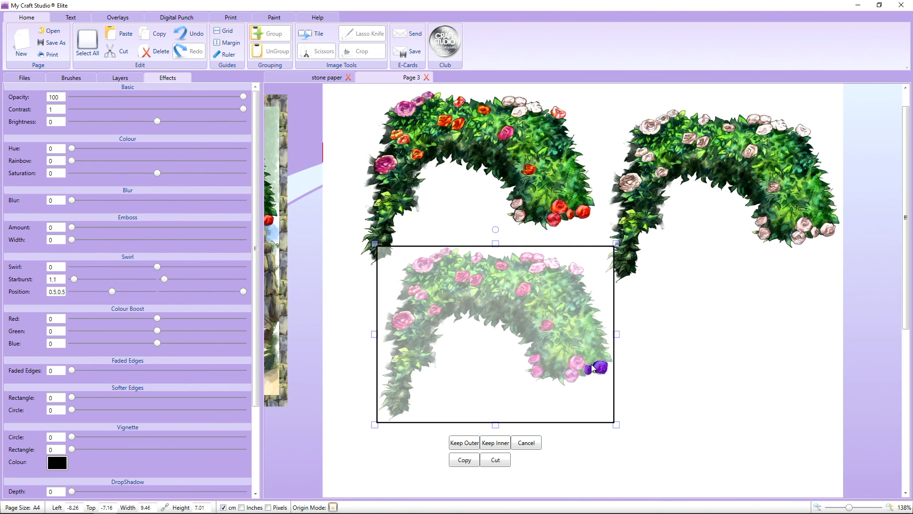
click(465, 460)
Paste the pink rose pair and place it over the matching red roses at the red arch's lower-right tip.
right_click(485, 355)
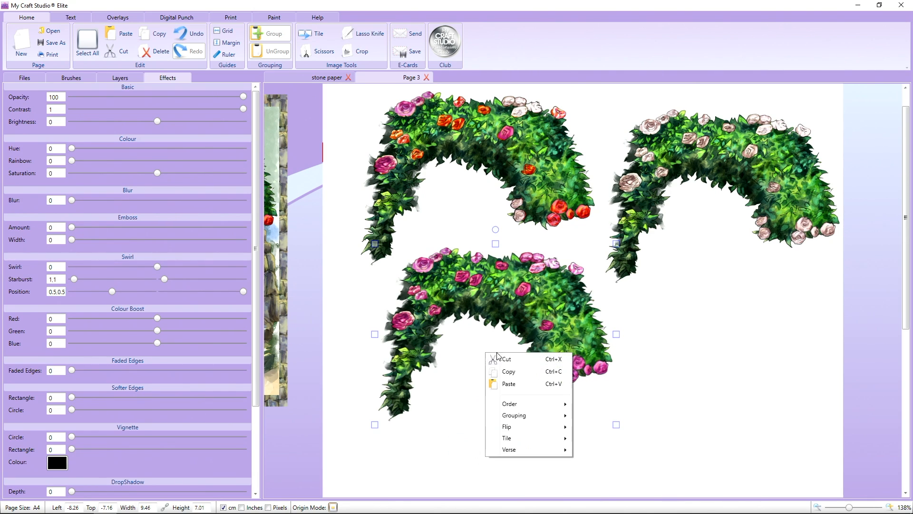
click(507, 383)
drag(594, 361, 577, 218)
Delete the spare pink arch and the spare white arch from the page.
drag(535, 326, 545, 352)
key(Delete)
click(737, 170)
key(Delete)
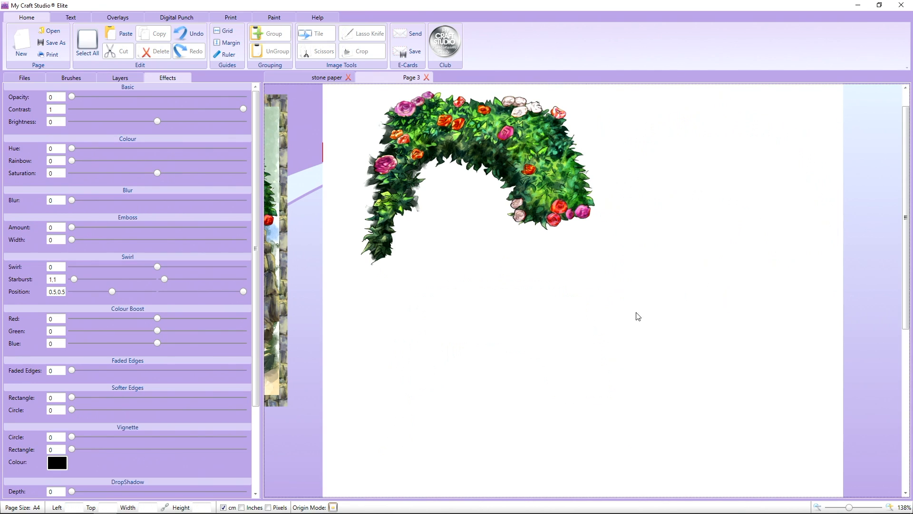
Group the mixed-colour arch with all its pasted roses and resize the group to about 9.17 × 6.81 cm.
scroll(547, 337, up, 1)
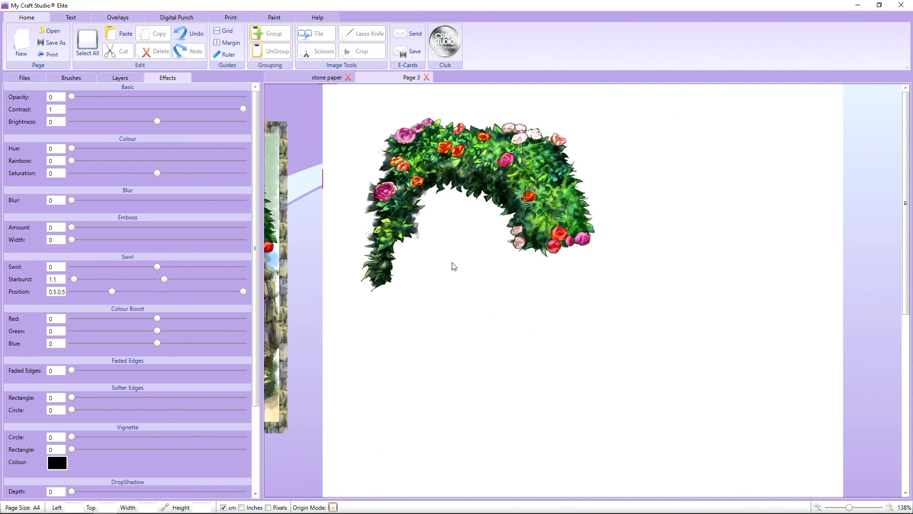
drag(336, 93, 647, 363)
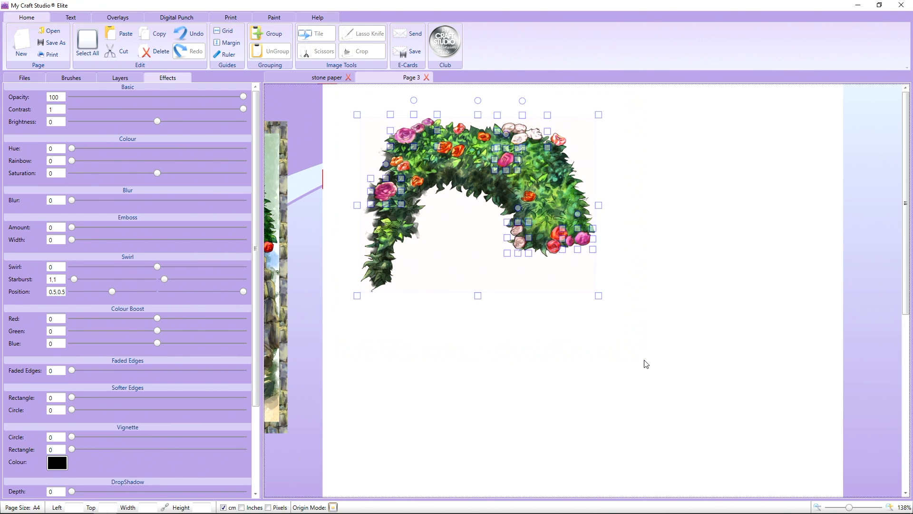
mouse_move(557, 207)
mouse_down()
mouse_move(553, 256)
mouse_move(551, 203)
mouse_move(580, 215)
mouse_move(543, 206)
mouse_up()
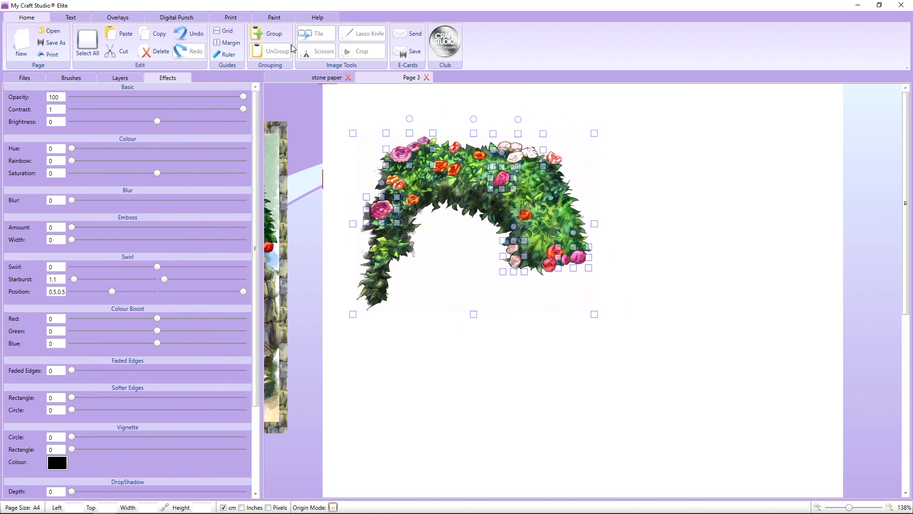
click(280, 34)
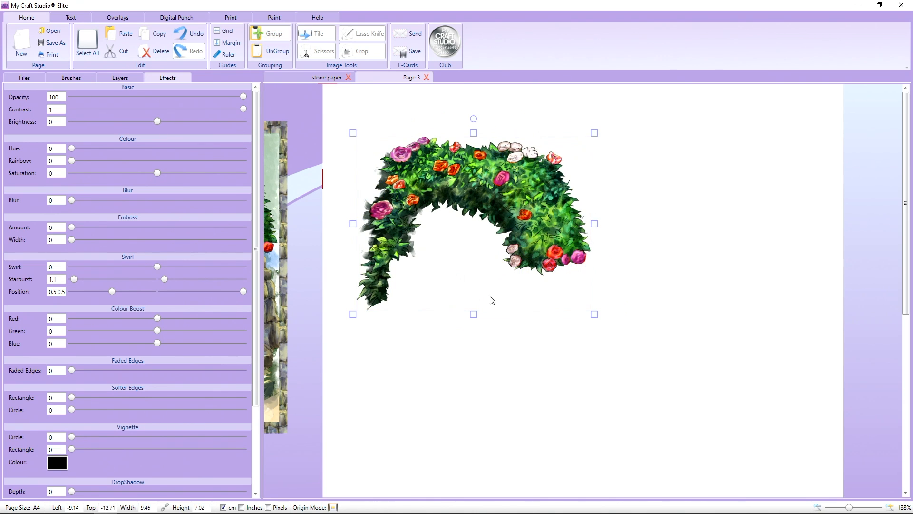
mouse_move(595, 314)
mouse_down()
mouse_move(509, 245)
mouse_move(635, 342)
mouse_move(598, 319)
mouse_up()
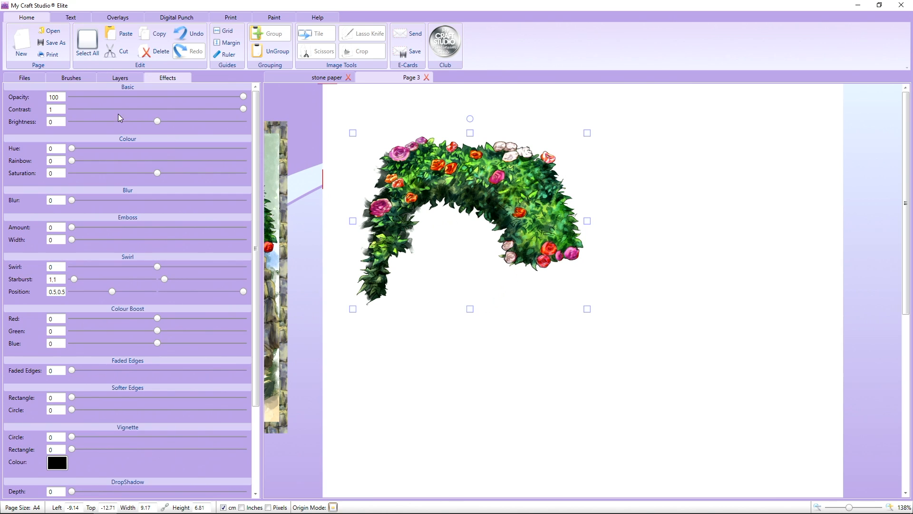
Add the Beneath the Blooms 03 stone gateway with steps to the page and move the rose arch over its pillars.
click(13, 78)
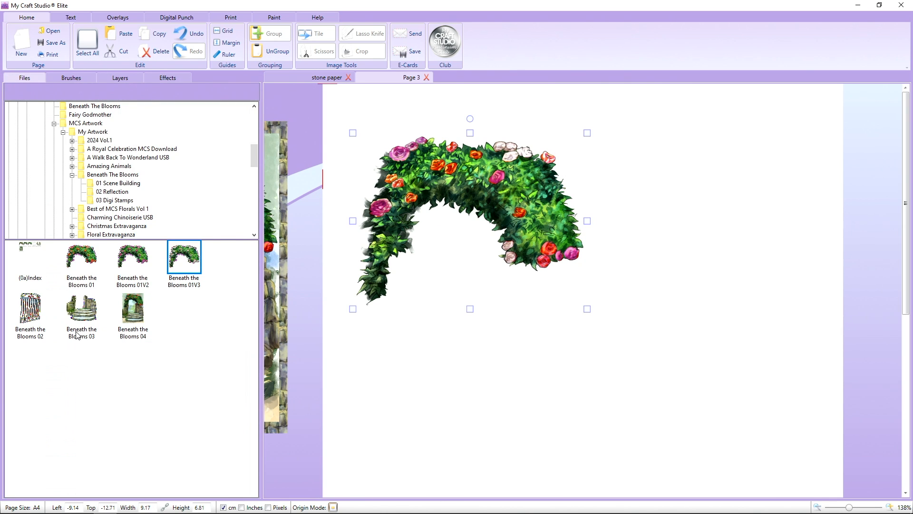
drag(84, 312, 360, 253)
click(525, 322)
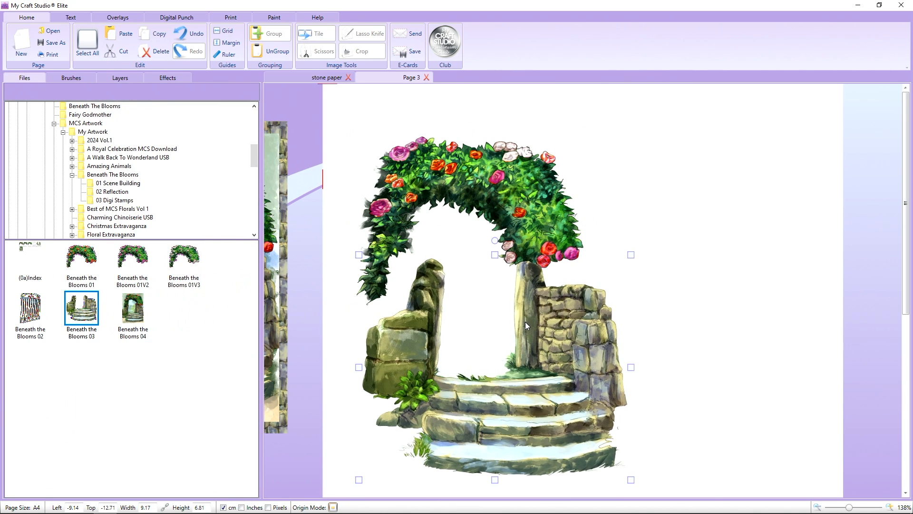
drag(518, 199, 537, 221)
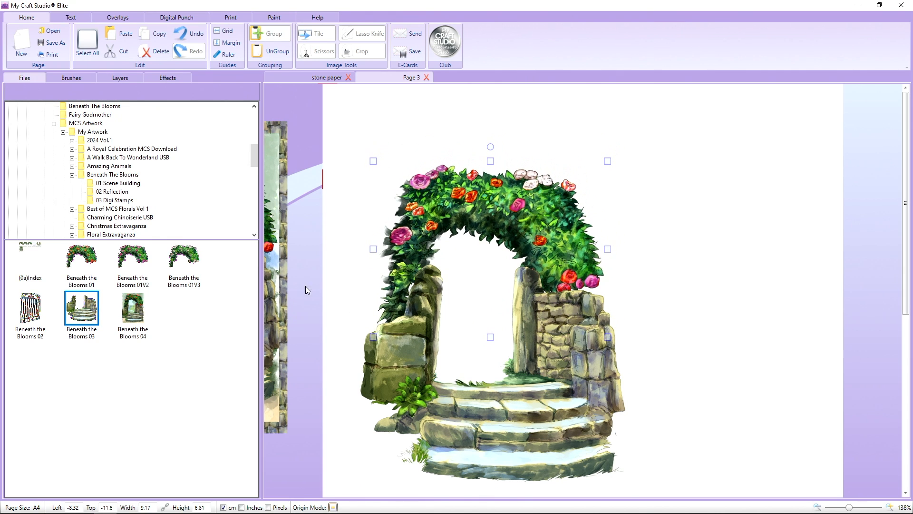
drag(133, 308, 419, 225)
right_click(313, 273)
key(Delete)
Bring the rose arch to the front of the stone gateway and position it across the tops of the pillars.
scroll(419, 250, up, 3)
scroll(419, 250, up, 3)
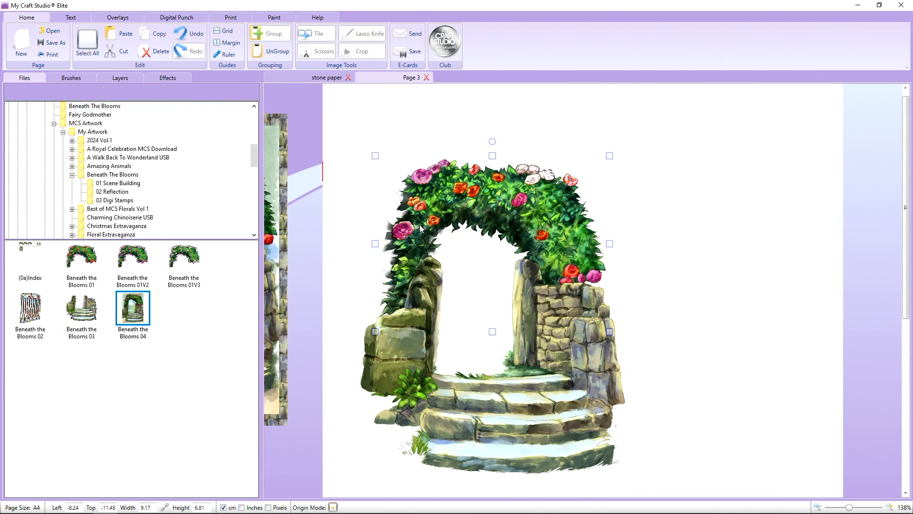
right_click(423, 217)
mouse_move(457, 268)
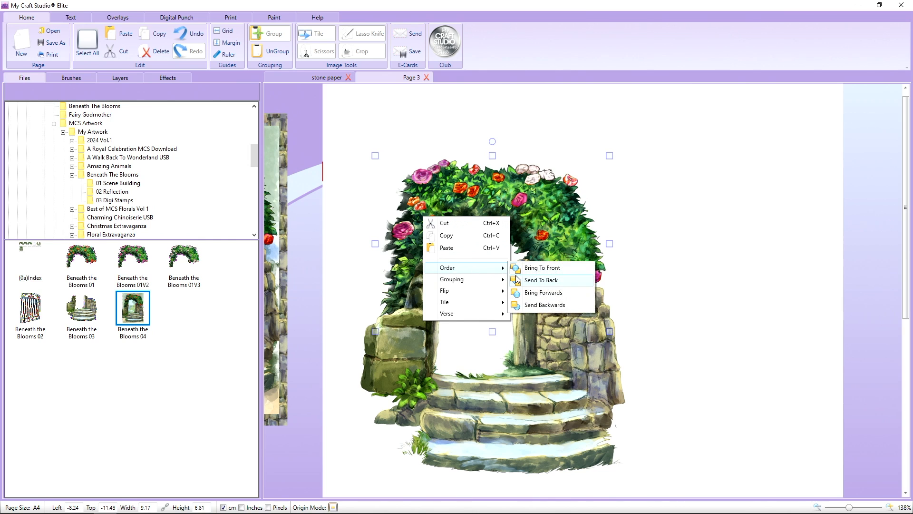
click(517, 280)
drag(494, 256, 490, 261)
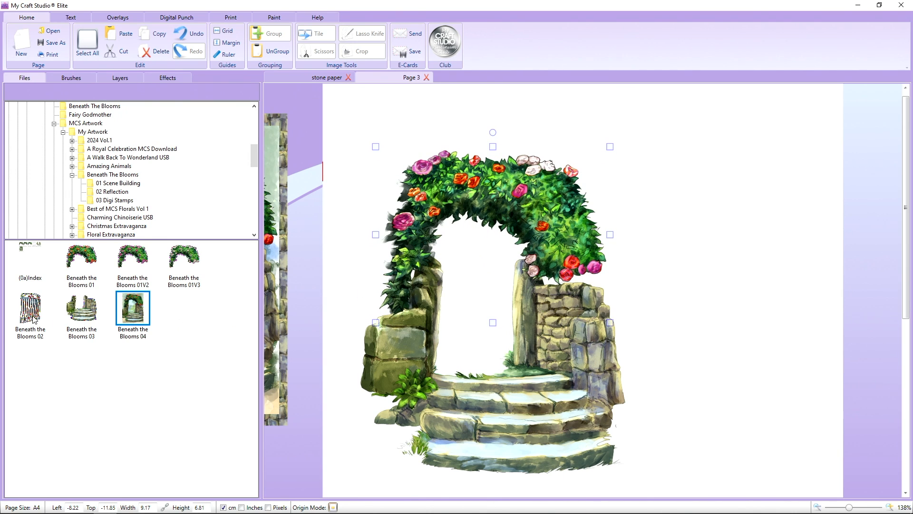
Try the Beneath the Blooms 02 gate in the archway opening and delete it.
drag(30, 313, 458, 304)
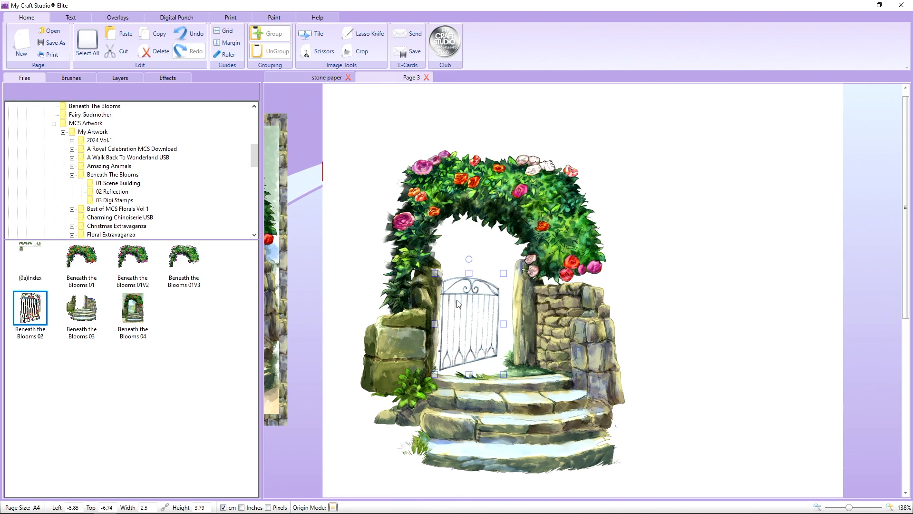
key(Delete)
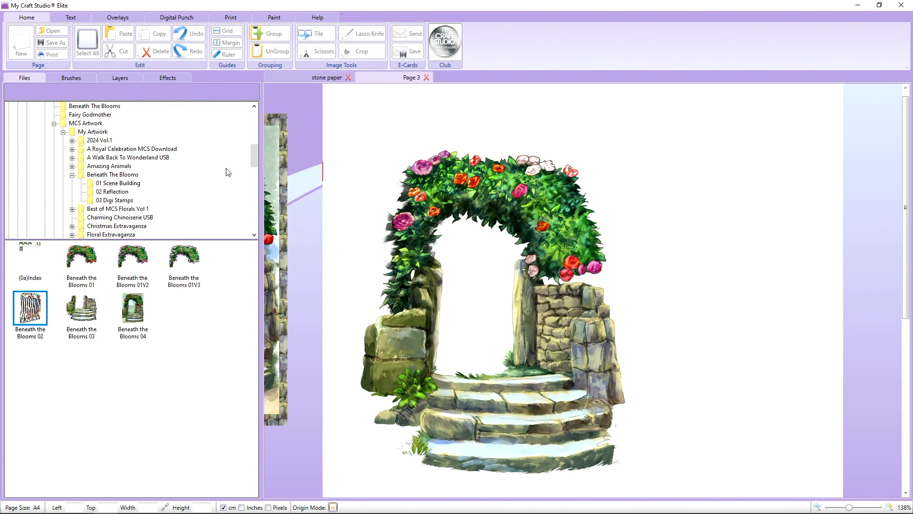
Add scene 001, the blossom tree, from the 2 Scenes folder of Two Red Robins Scene Building Vol 10.
drag(254, 153, 254, 182)
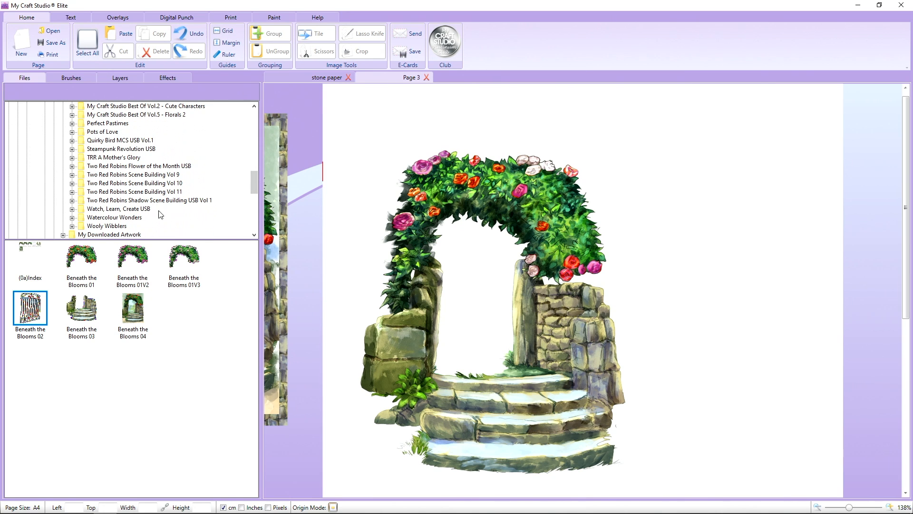
click(142, 184)
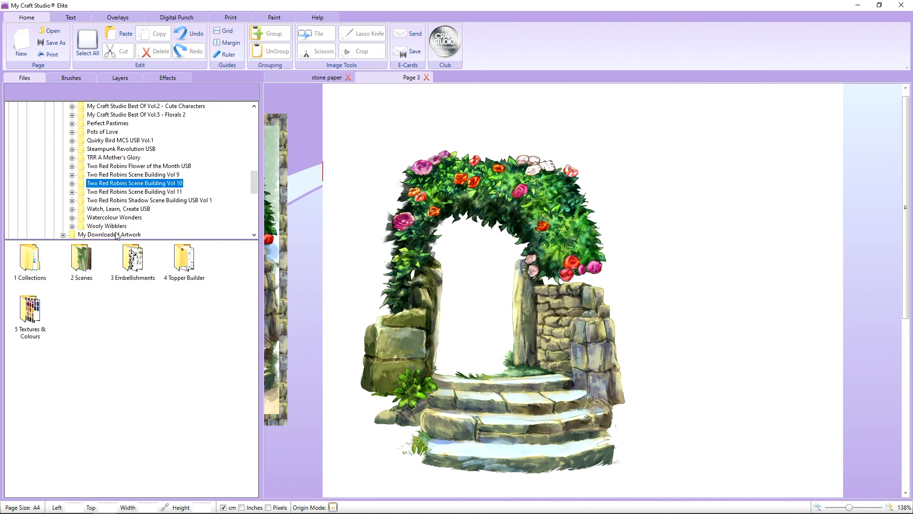
double_click(79, 260)
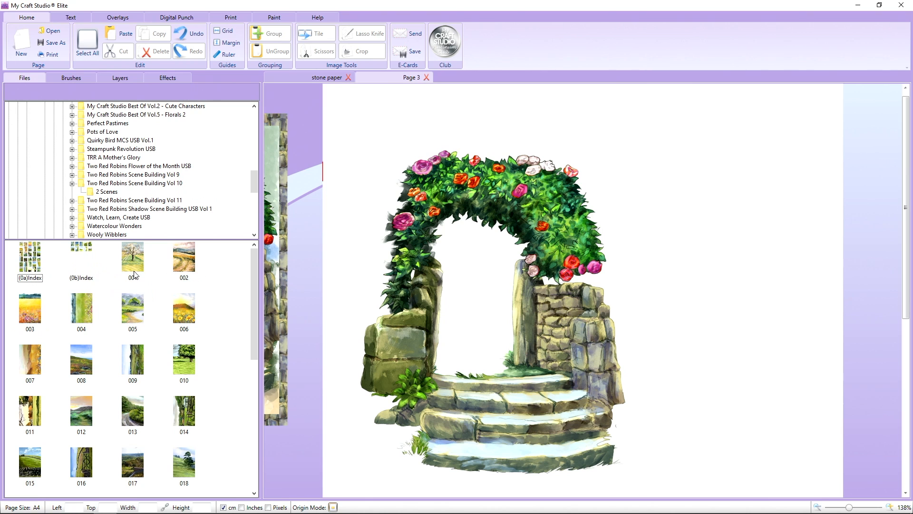
drag(136, 263, 320, 205)
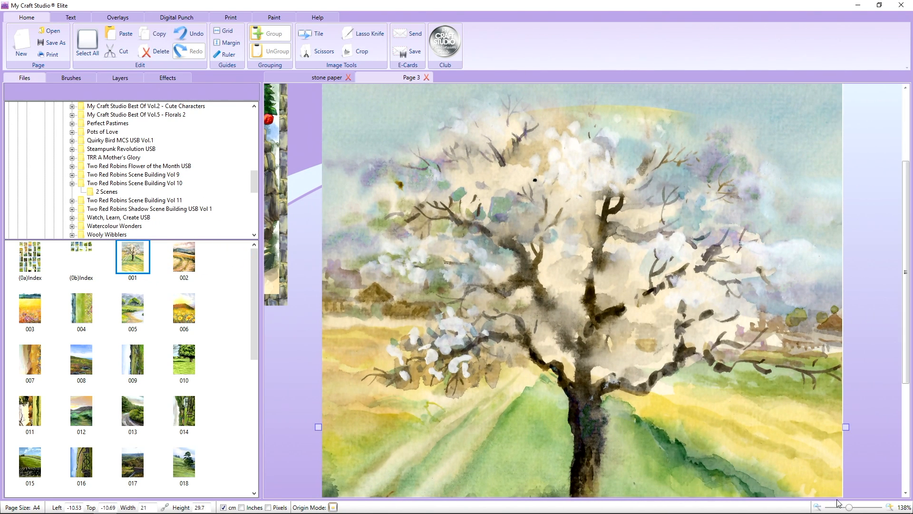
Resize the blossom tree scene to about 11.98 × 16.94 cm and send it behind the archway artwork.
drag(849, 508, 833, 508)
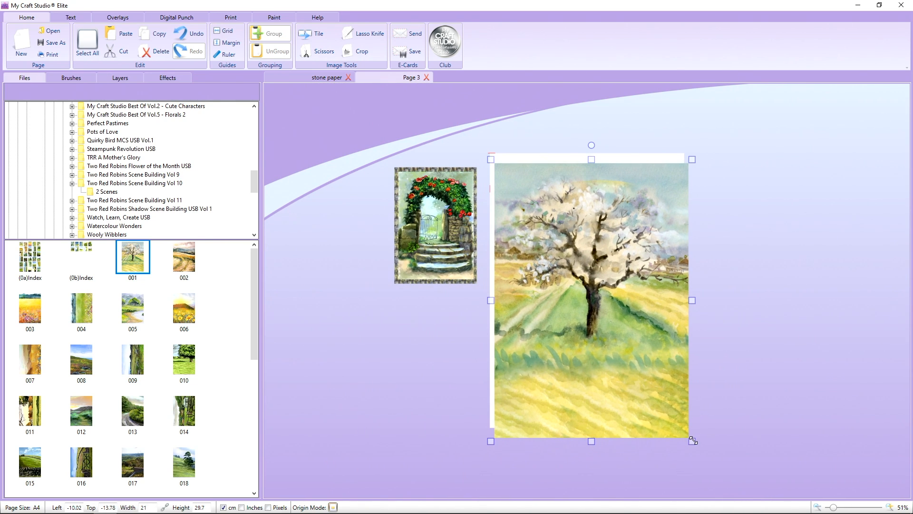
drag(693, 440, 617, 322)
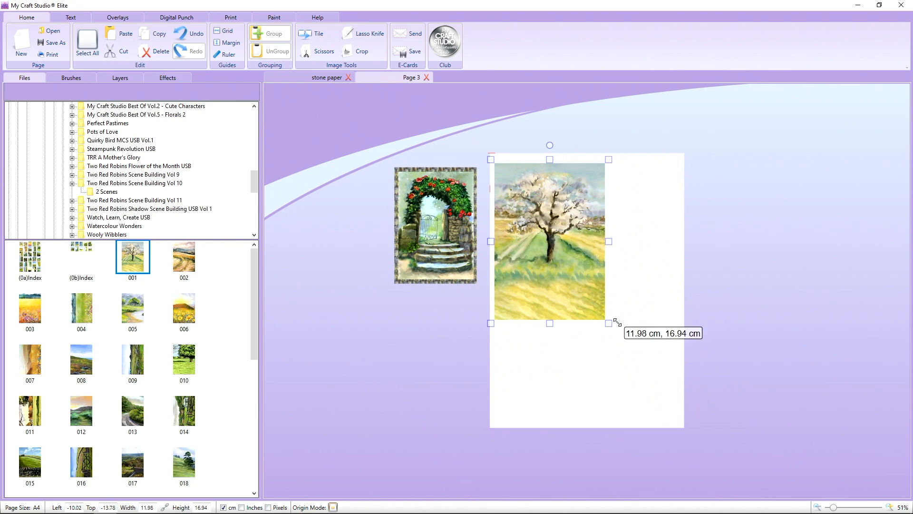
right_click(584, 258)
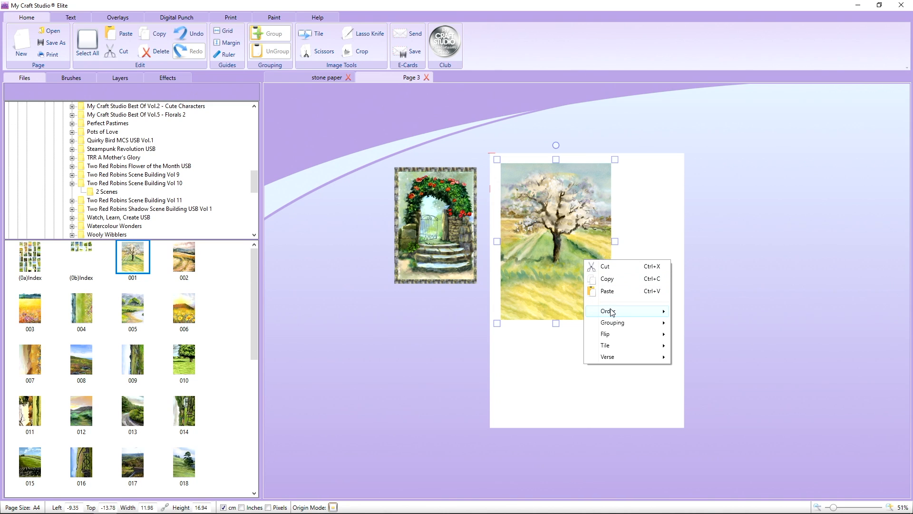
mouse_move(612, 312)
click(689, 324)
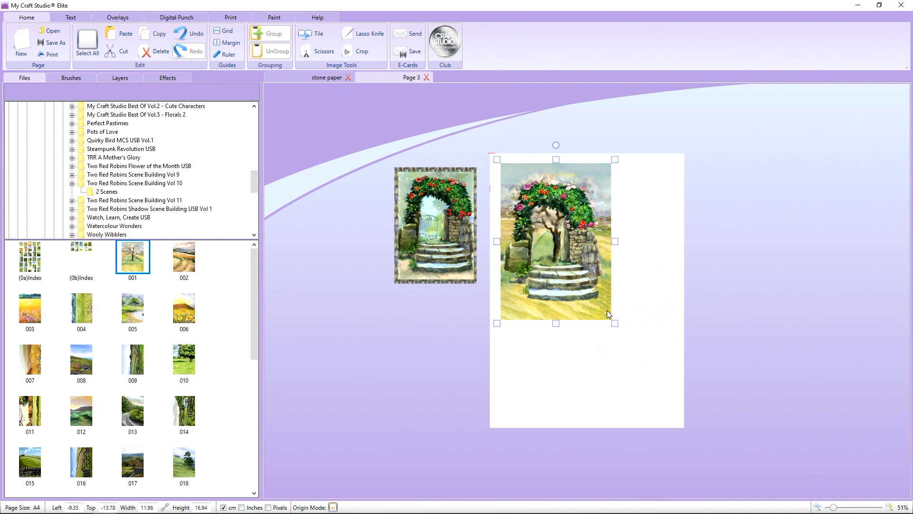
Shrink the blossom tree scene to about 7.23 × 10.22 cm and nudge it upwards behind the archway opening.
drag(497, 323, 517, 303)
drag(612, 171, 593, 198)
key(Up)
key(Up)
key(Up)
key(Up)
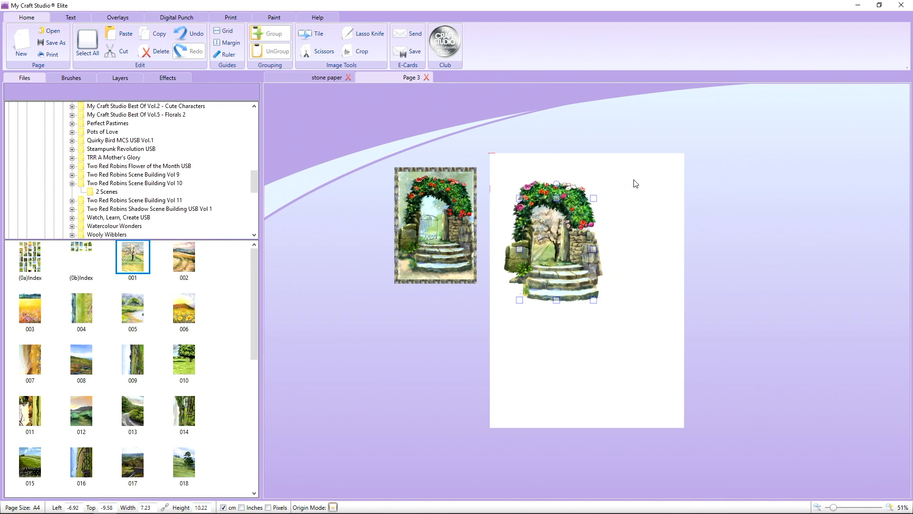
key(Up)
key(Up)
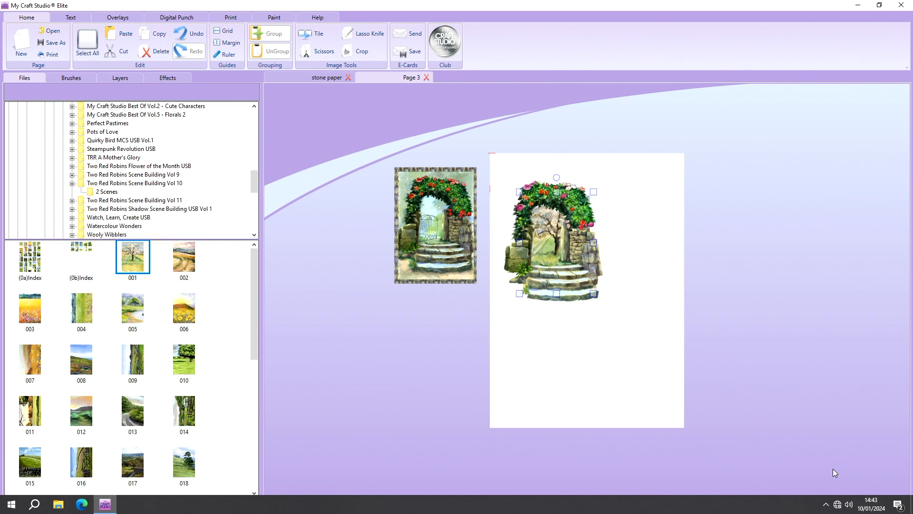
Reduce the blossom tree scene to about 7 × 9.9 cm so its edges stay hidden behind the archway.
drag(832, 509, 844, 507)
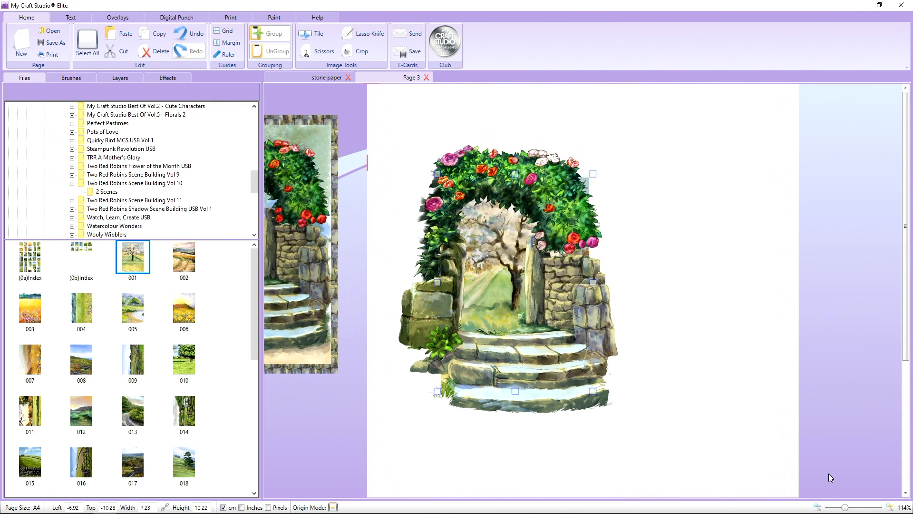
scroll(829, 473, down, 1)
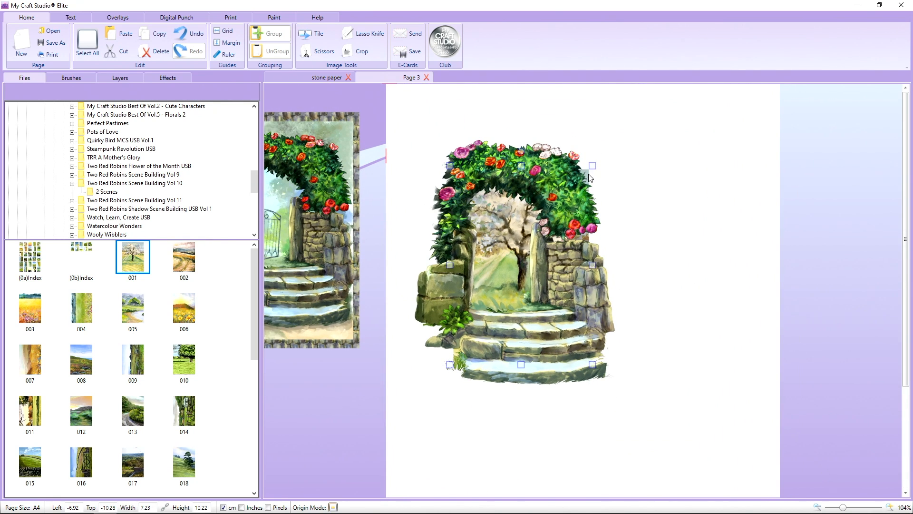
drag(592, 166, 590, 169)
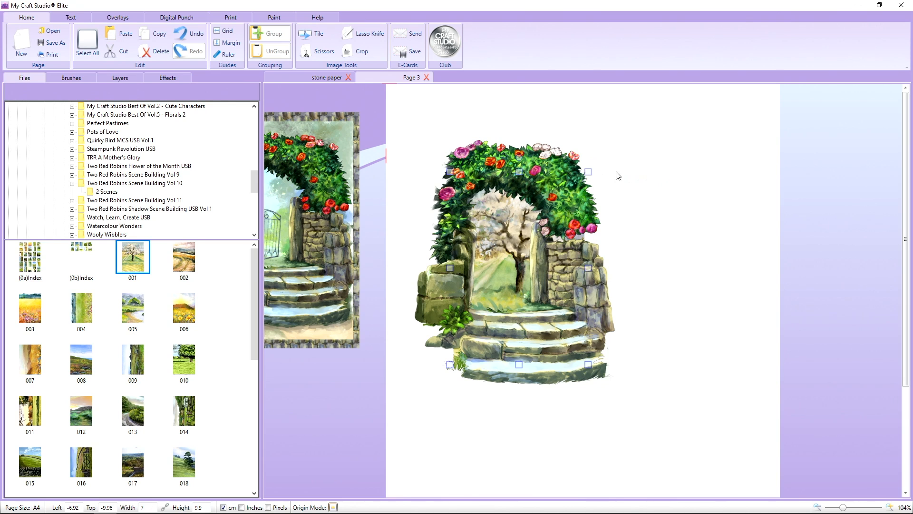
scroll(617, 173, down, 1)
click(734, 235)
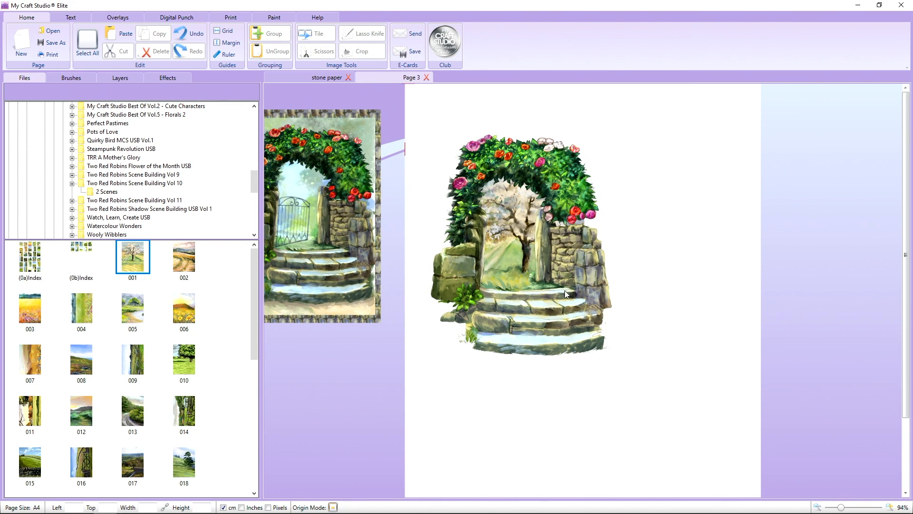
mouse_move(374, 270)
mouse_down()
mouse_move(381, 283)
mouse_move(370, 263)
mouse_up()
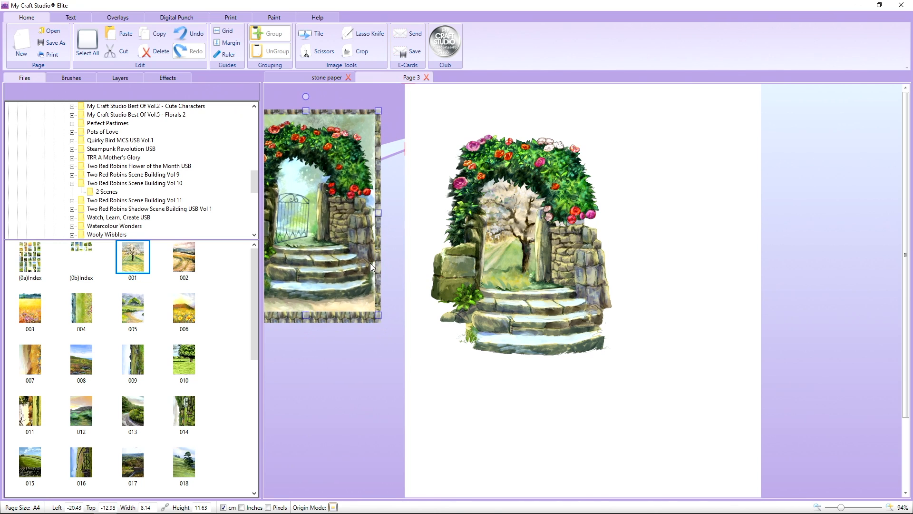
right_click(370, 263)
click(385, 227)
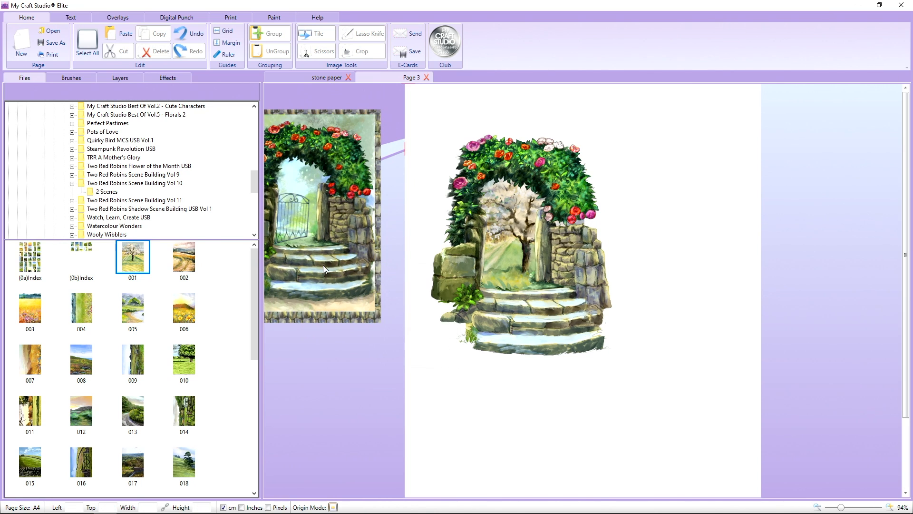
Add digi stamps Beneath the Blooms 01 and 03 beside the coloured scene, fitting the rose arch outline above the stone gateway outline.
scroll(148, 208, up, 5)
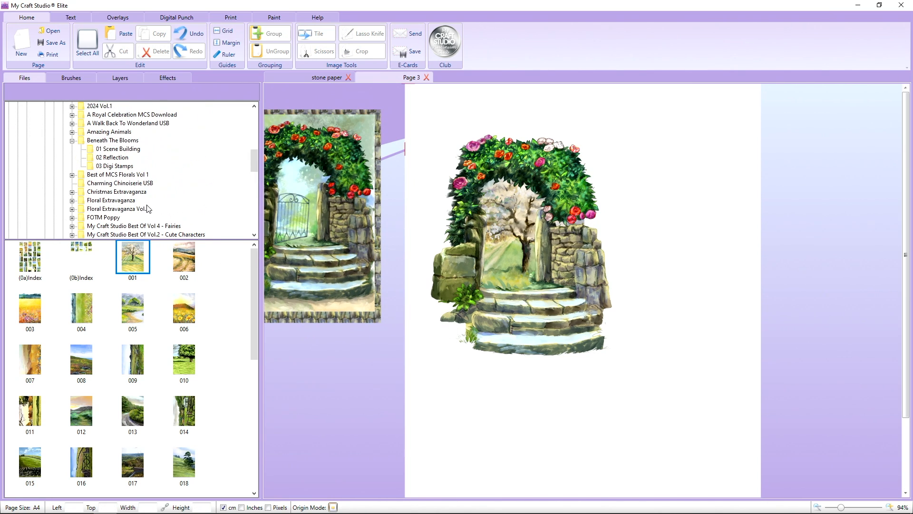
click(128, 167)
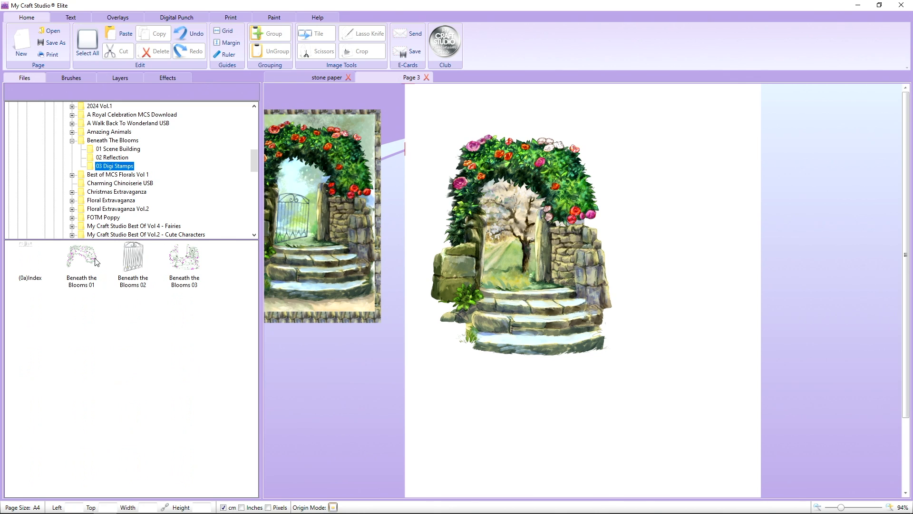
drag(97, 262, 624, 138)
drag(192, 265, 677, 271)
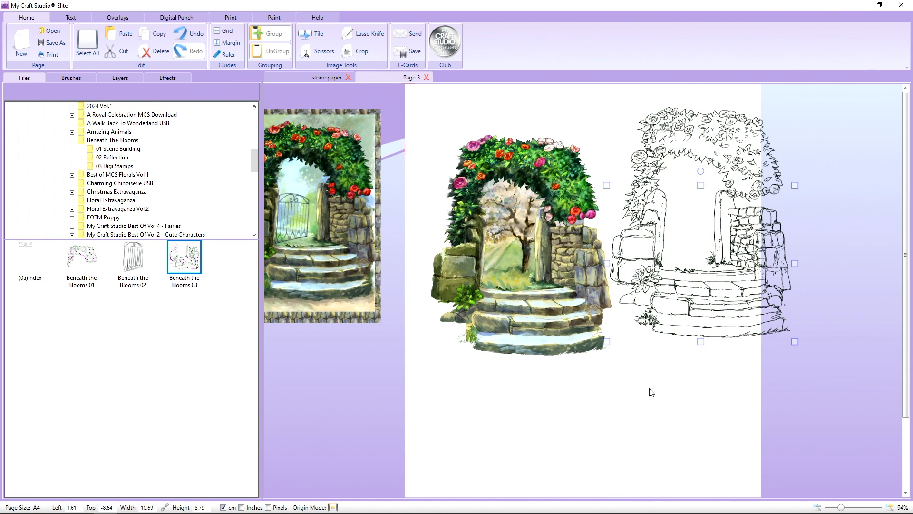
click(654, 401)
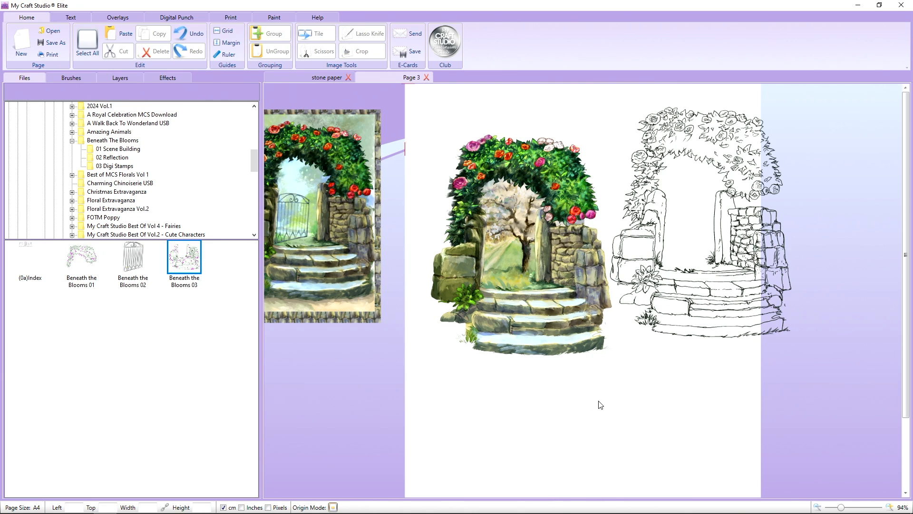
Show the artwork in the 01 Scene Building folder of Beneath The Blooms and select the framed archway picture beside the page.
click(362, 306)
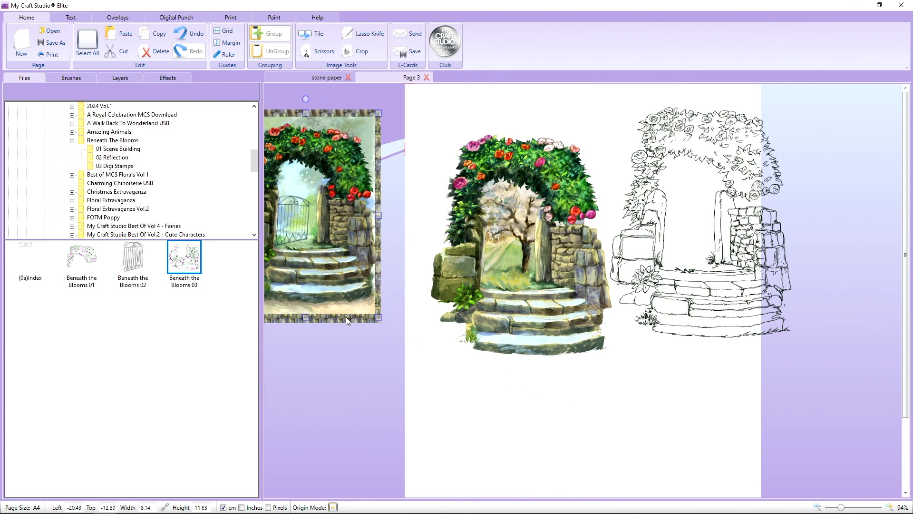
click(127, 149)
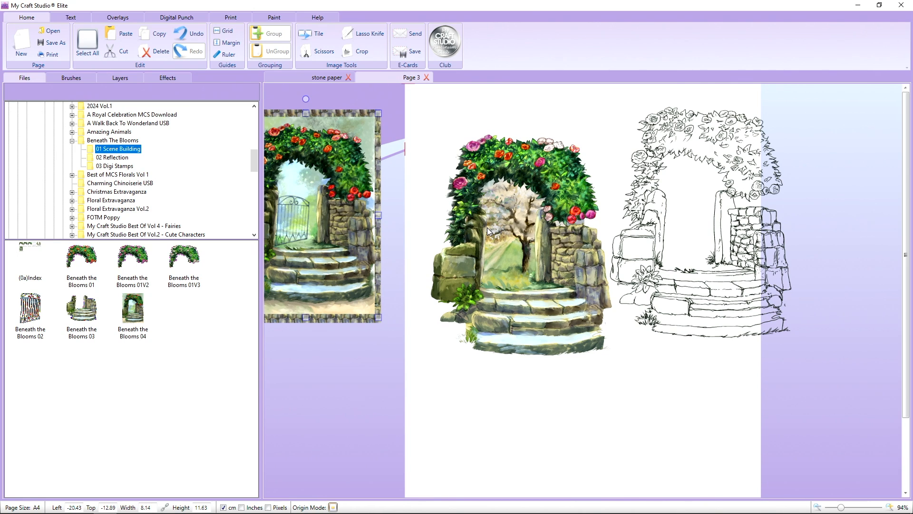
click(358, 211)
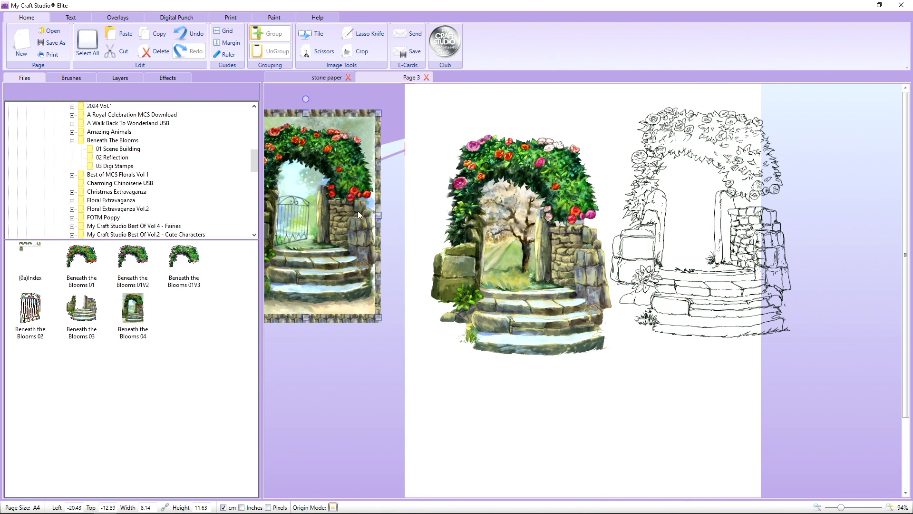